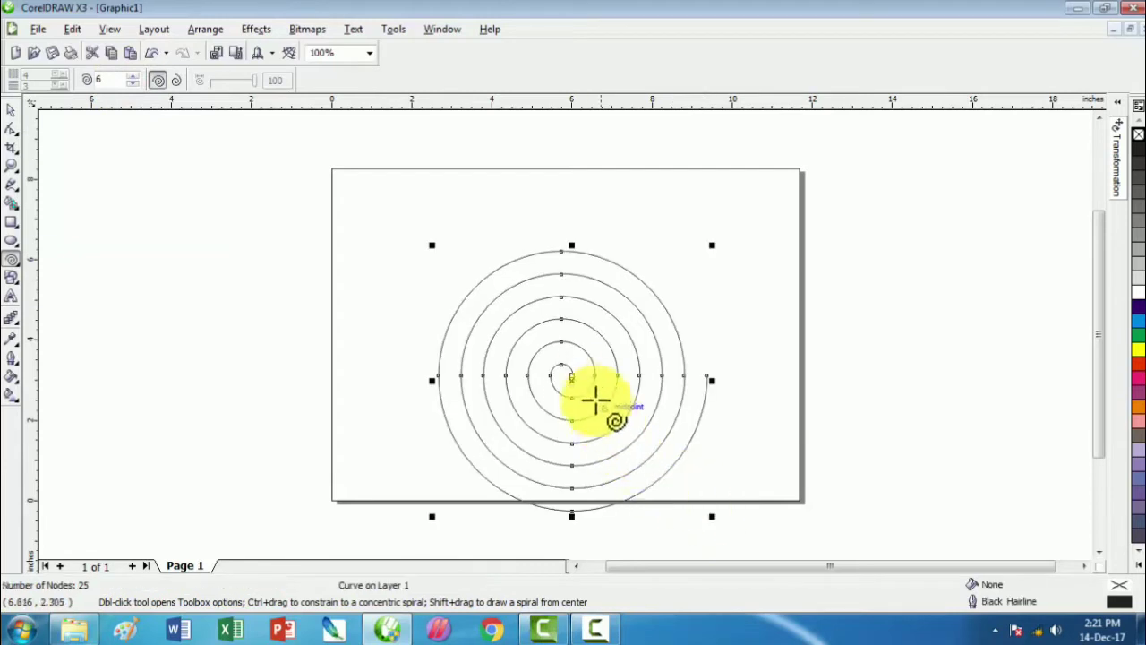
Move the spiral up to the middle of the page and set its outline width to 16.0 pt
drag(573, 381, 564, 331)
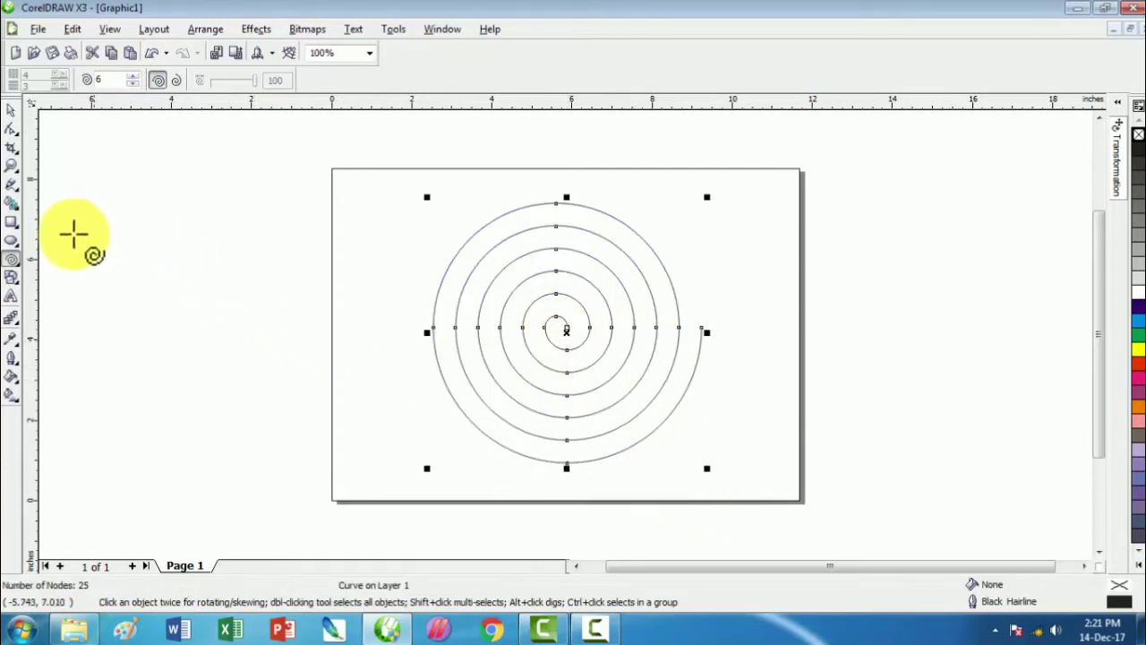
click(16, 365)
click(44, 365)
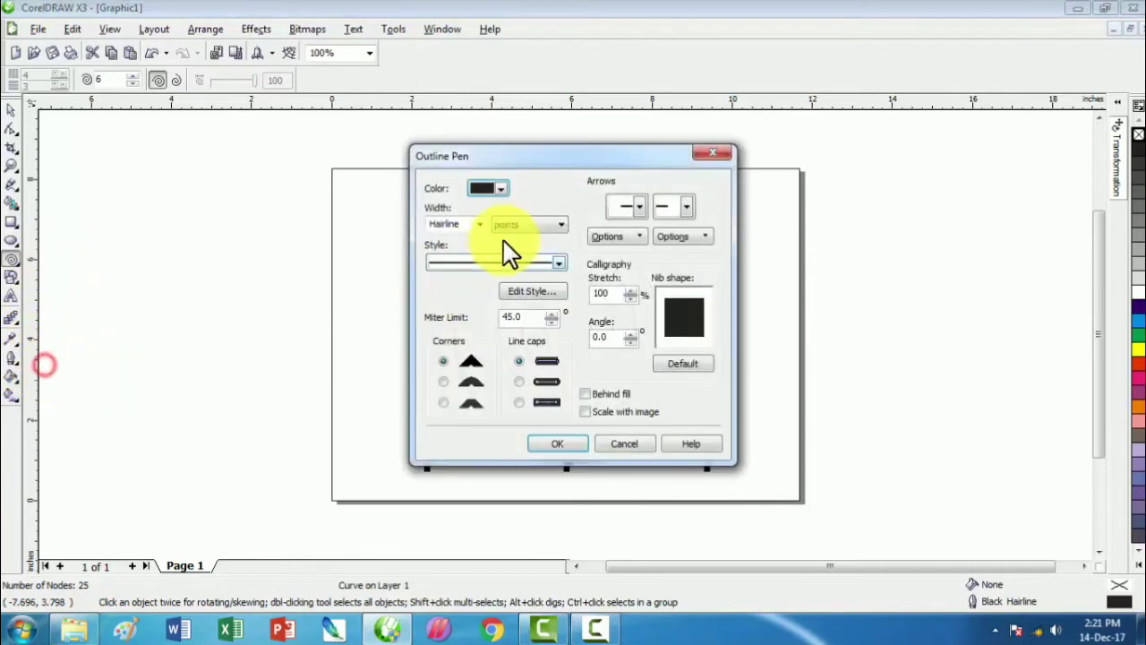
click(482, 224)
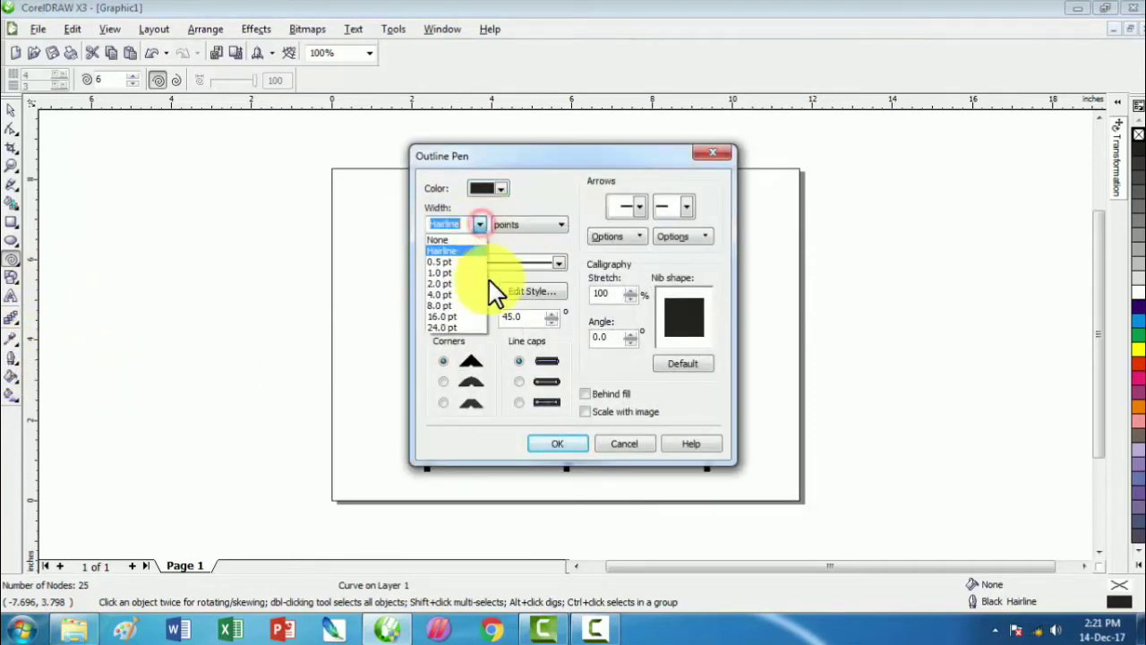
click(441, 315)
click(560, 445)
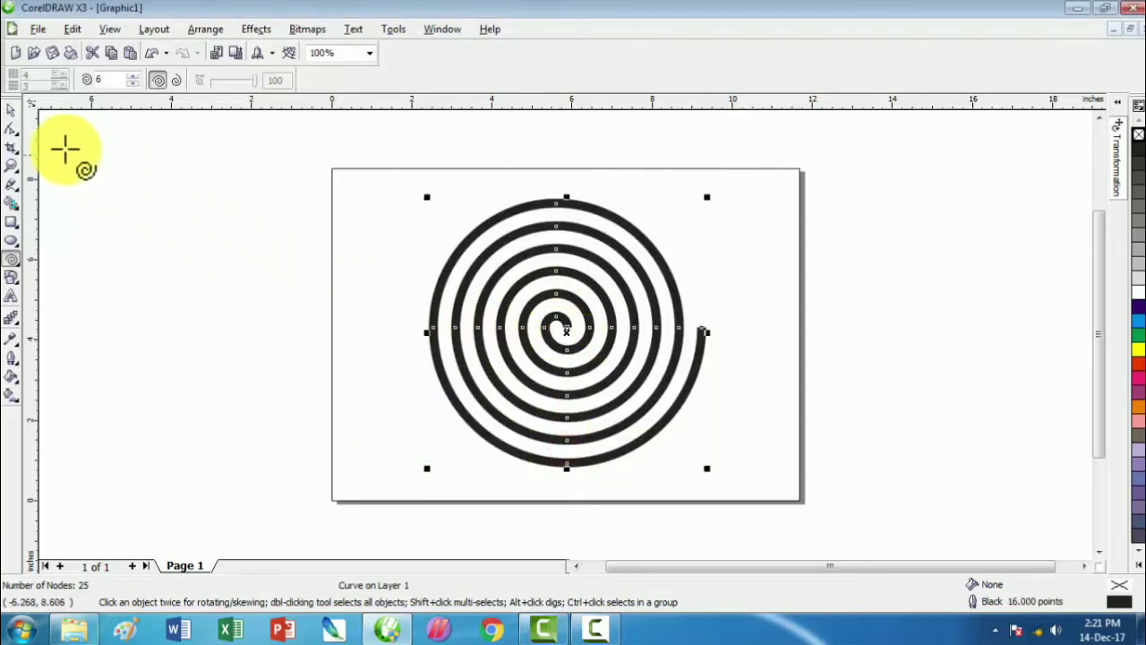
Convert the spiral's thick outline to an object
click(13, 130)
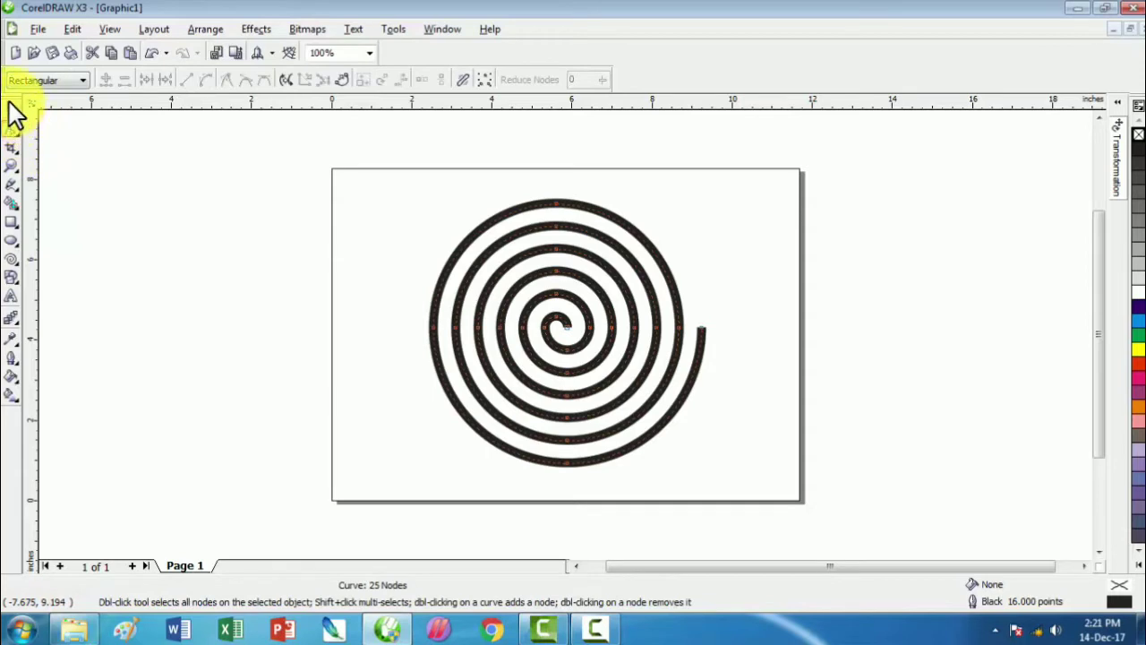
click(10, 108)
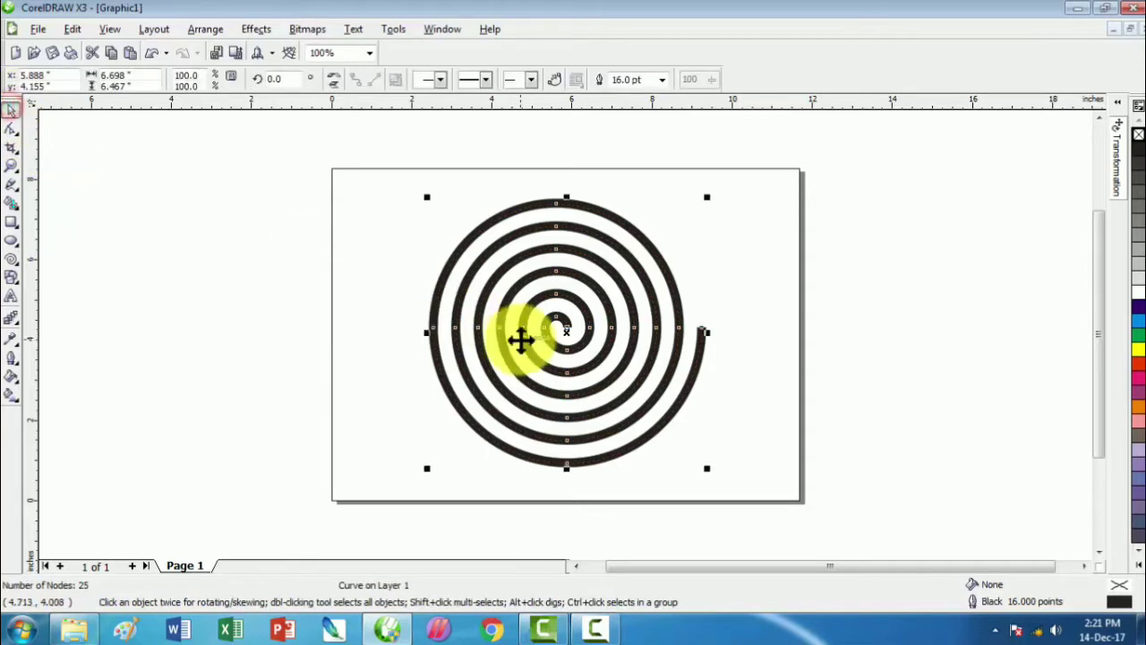
click(205, 29)
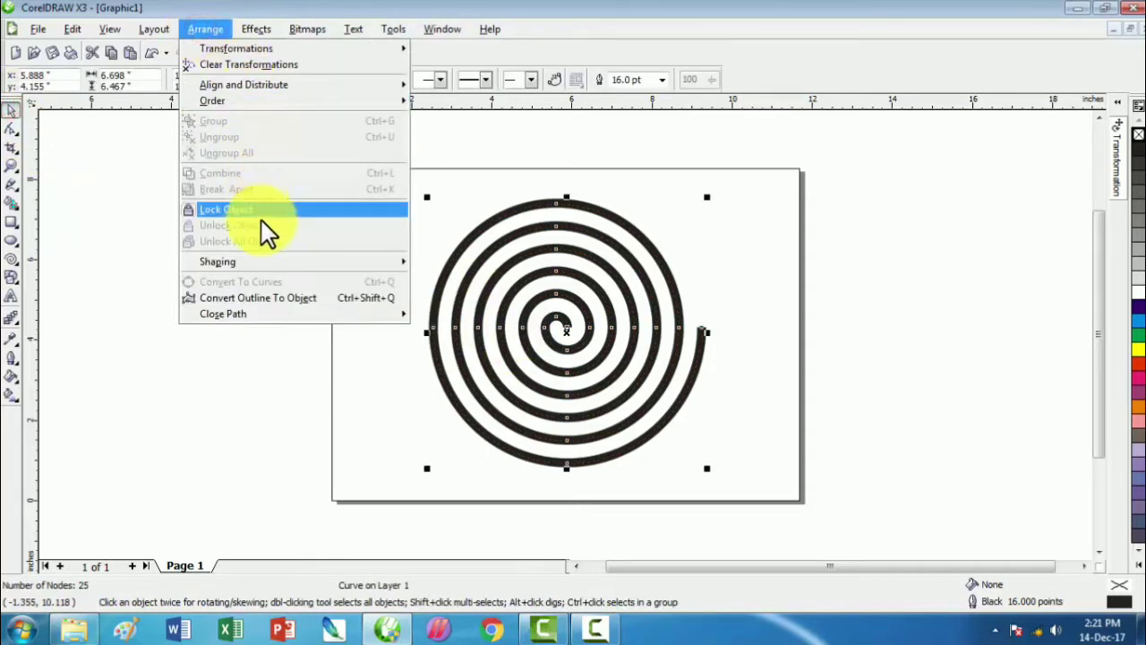
click(241, 297)
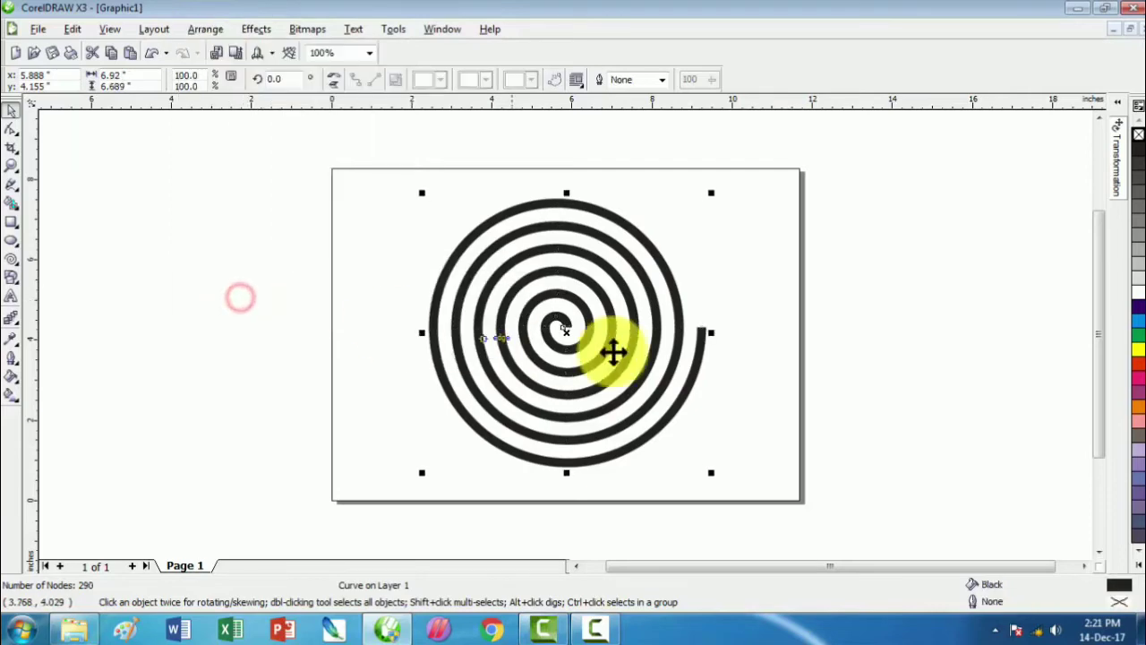
Round off the spiral's flat inner end by converting its end segment to a curve and bulging it downward
scroll(563, 331, up, 2)
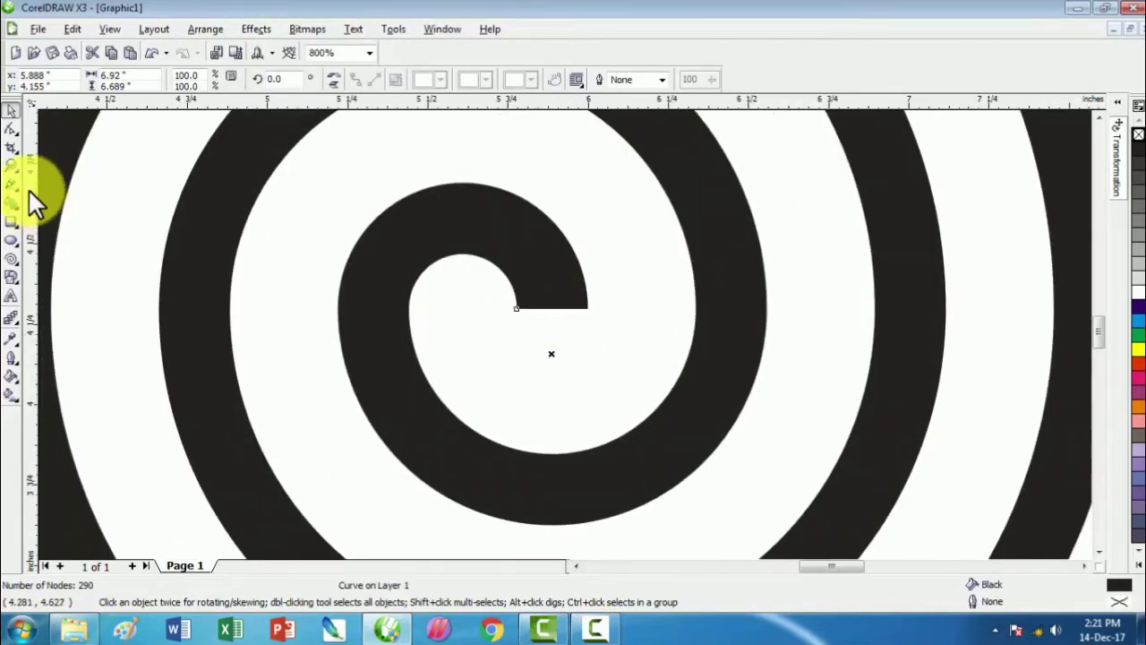
click(11, 129)
drag(486, 286, 613, 330)
click(205, 82)
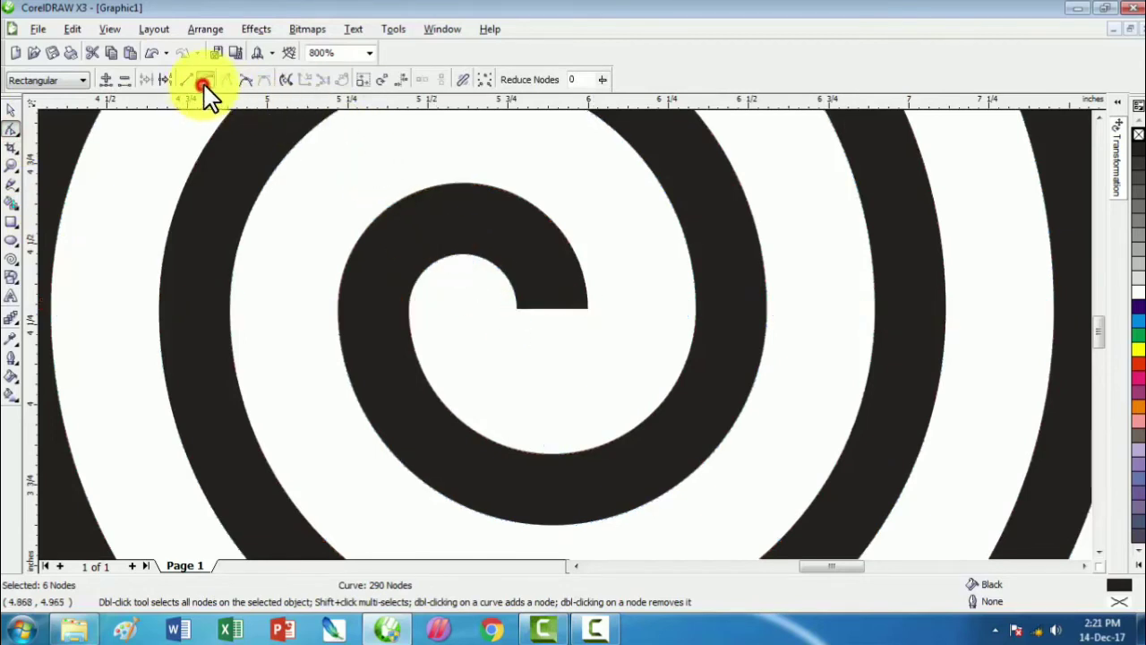
drag(533, 312, 542, 345)
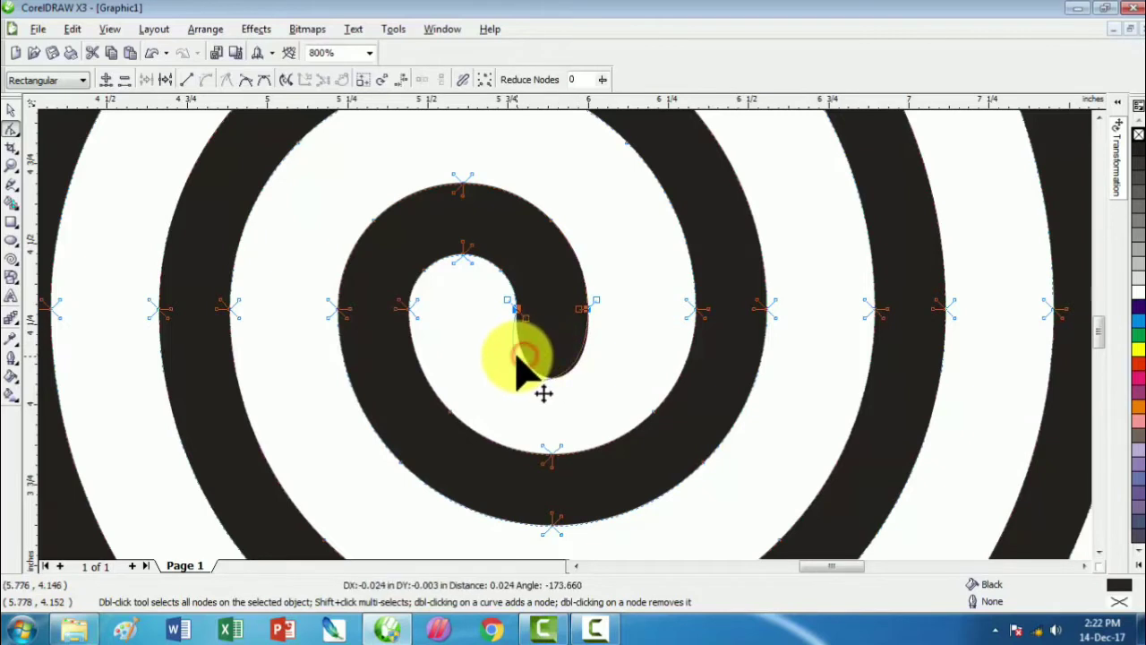
drag(517, 360, 583, 380)
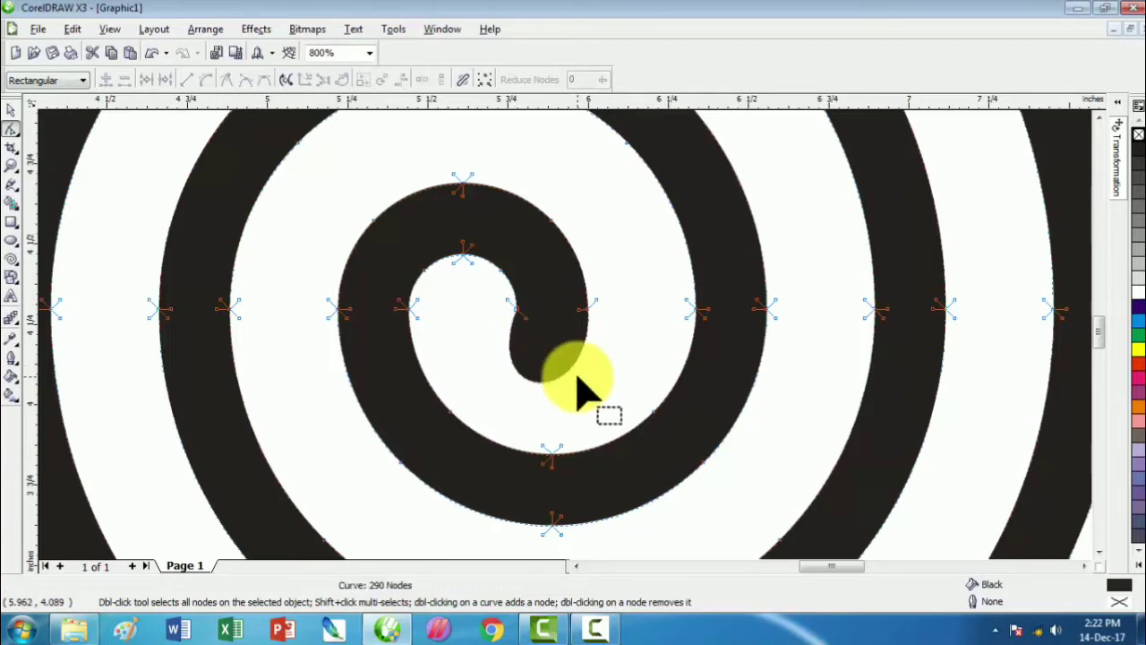
click(14, 108)
scroll(543, 356, down, 3)
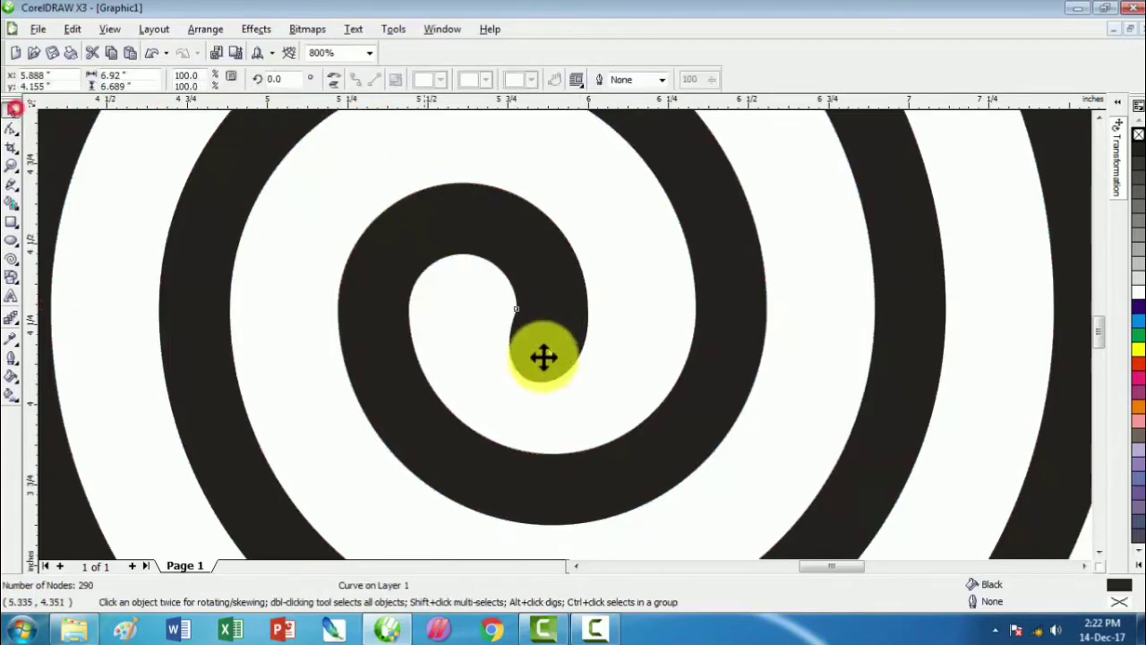
scroll(566, 336, down, 2)
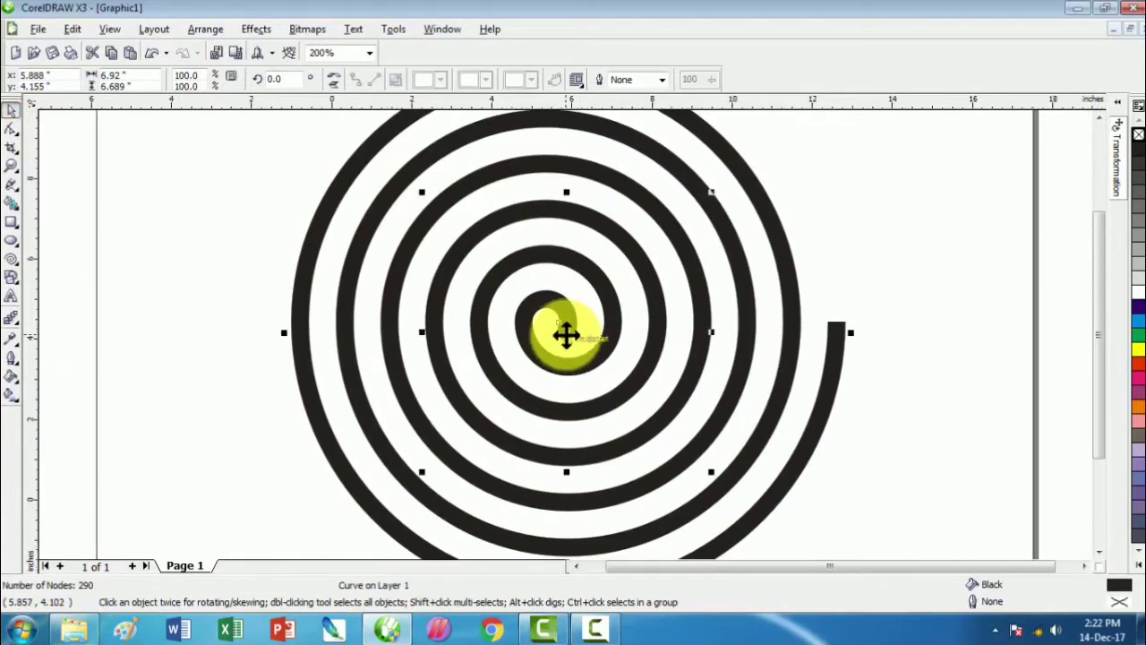
click(776, 317)
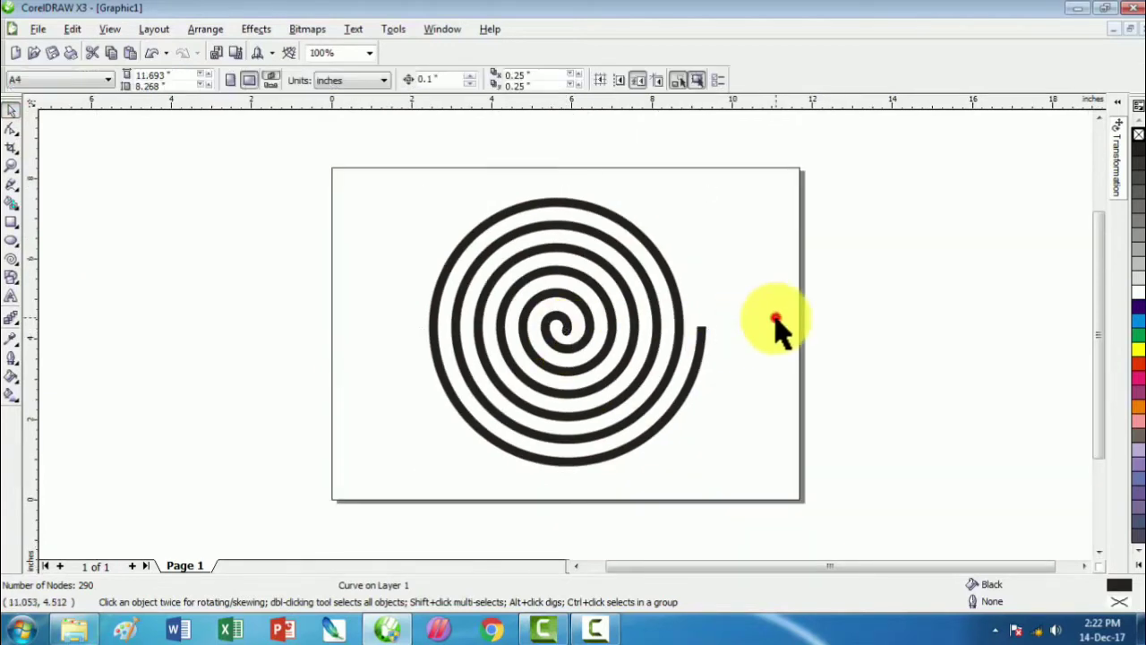
Fill the spiral with Grass Green and deselect it
click(564, 333)
click(1134, 562)
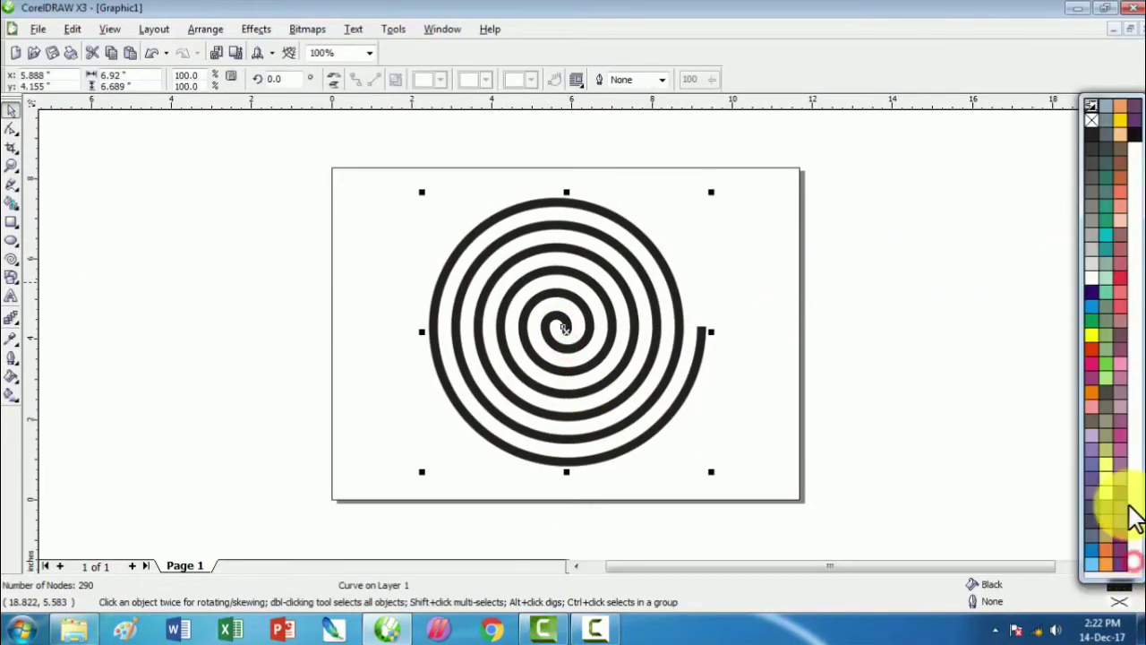
right_click(1107, 179)
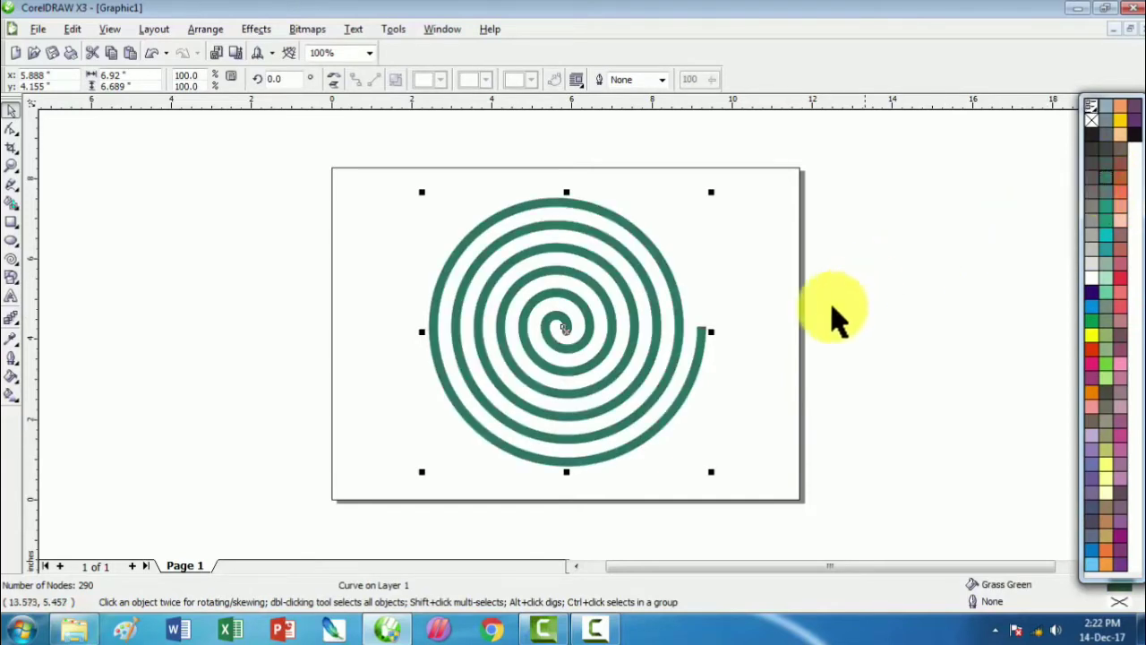
click(739, 432)
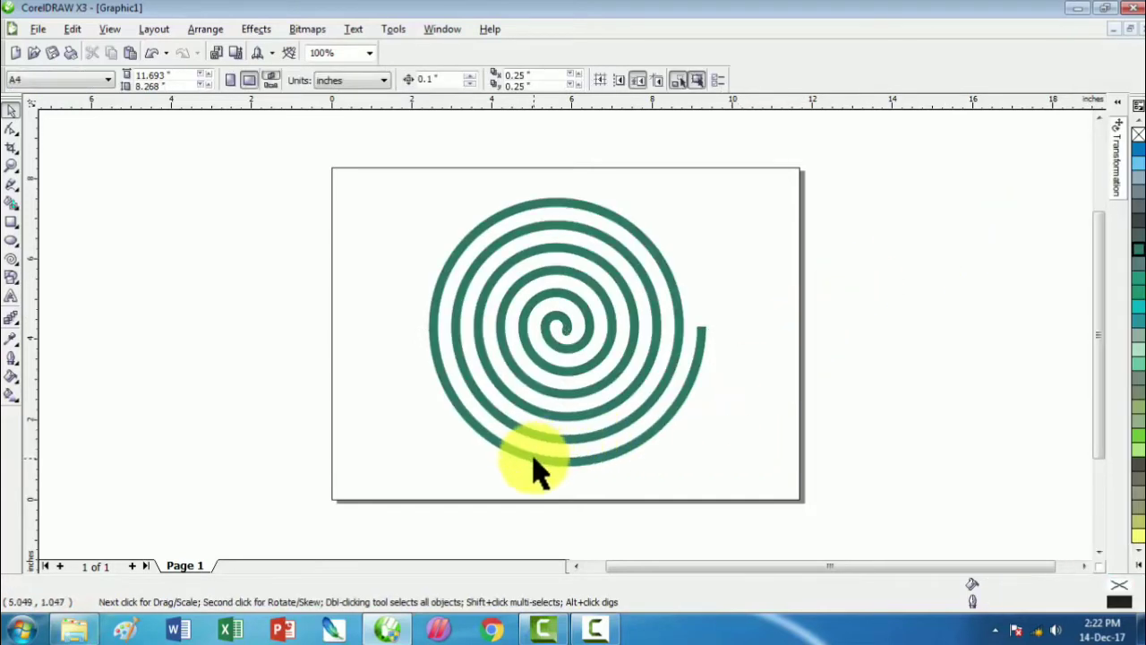
Extrude the spiral with the vanishing point about 1.1 inches straight below its centre
click(533, 458)
click(13, 322)
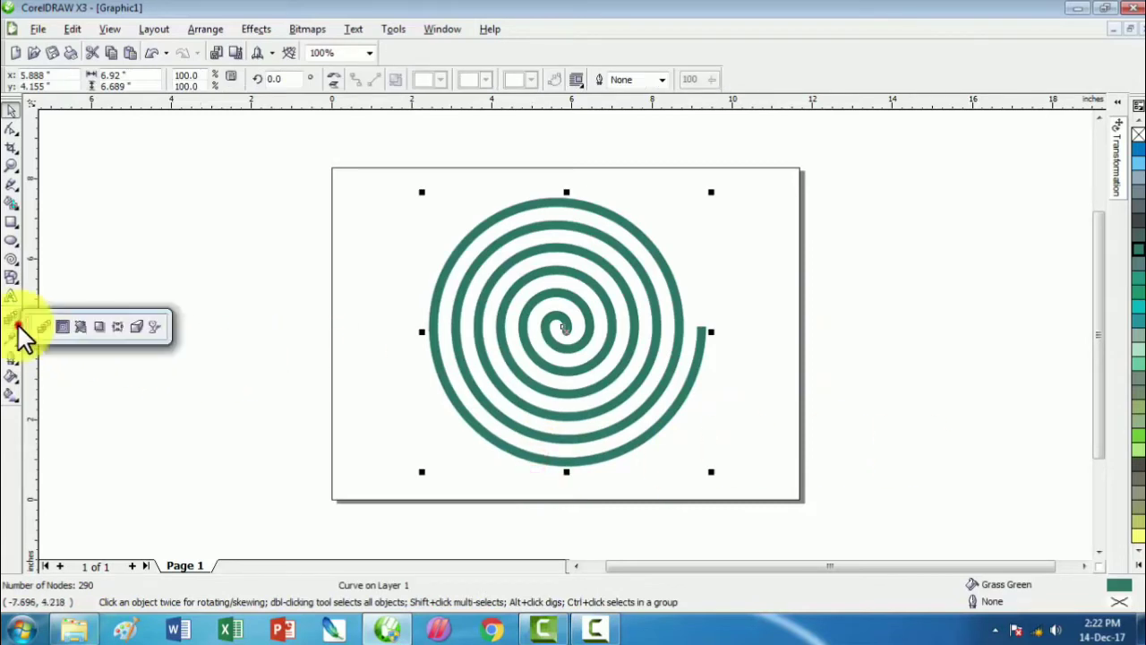
click(136, 327)
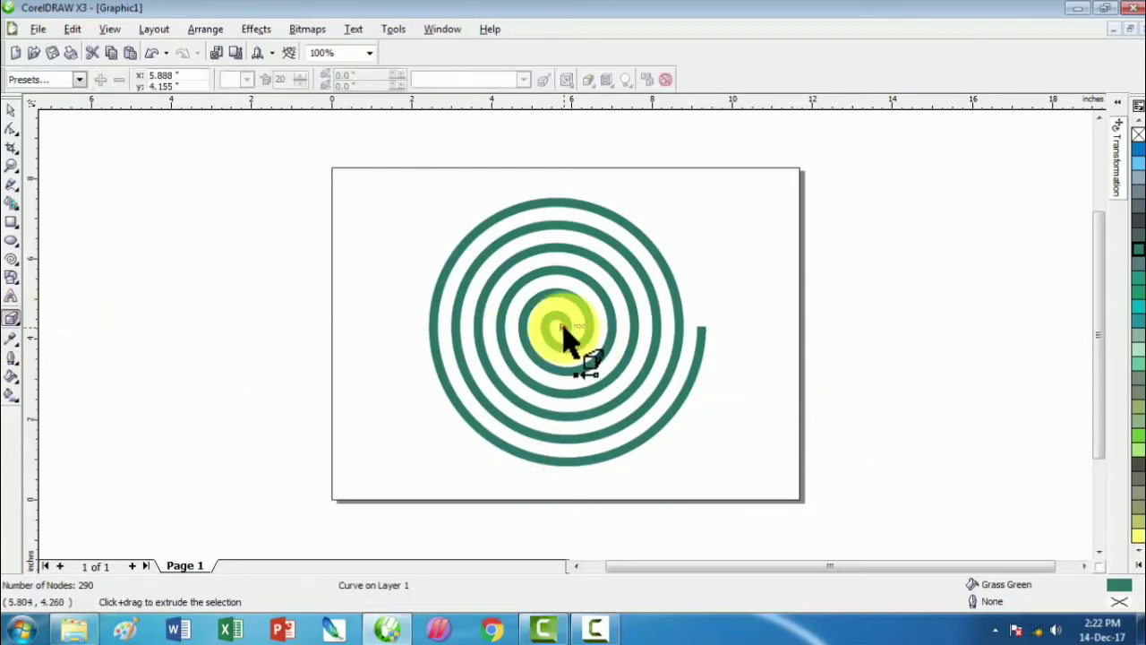
drag(568, 345, 566, 387)
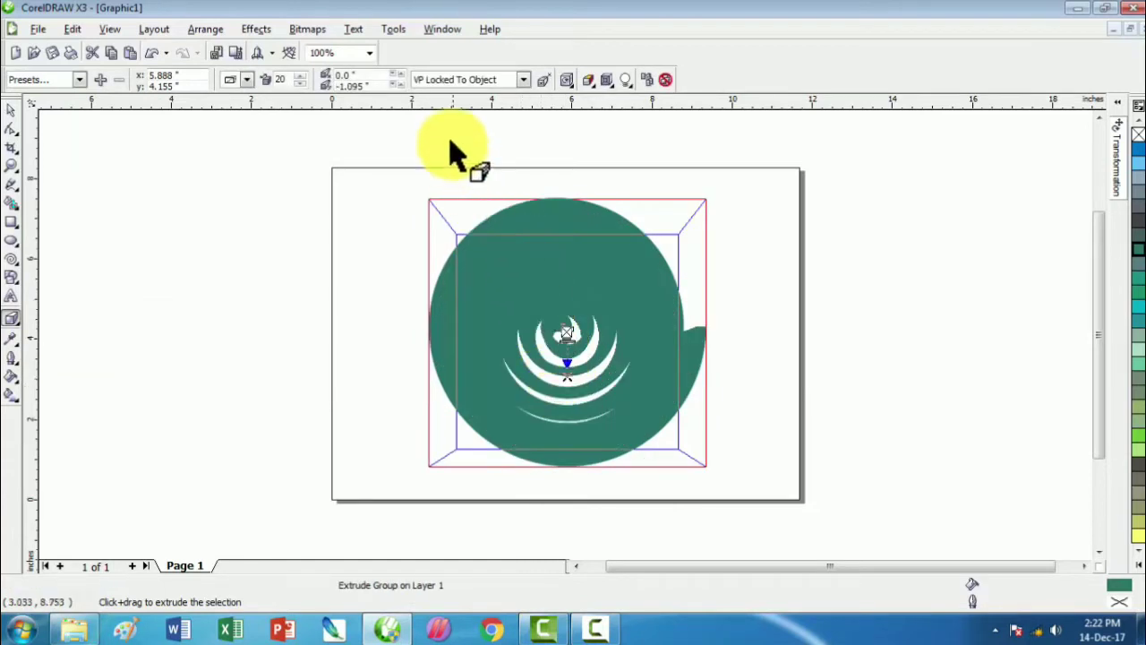
Reduce the spiral's extrusion depth to 2
click(300, 83)
click(300, 83)
click(300, 84)
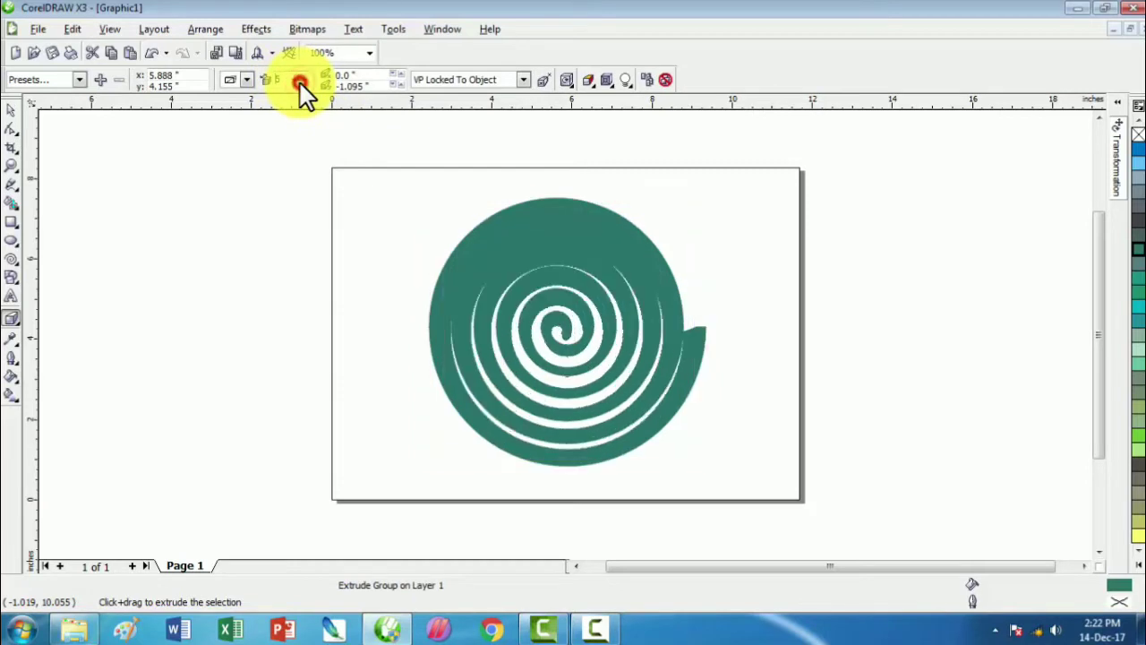
click(300, 83)
click(300, 83)
click(300, 83)
click(300, 83)
click(300, 83)
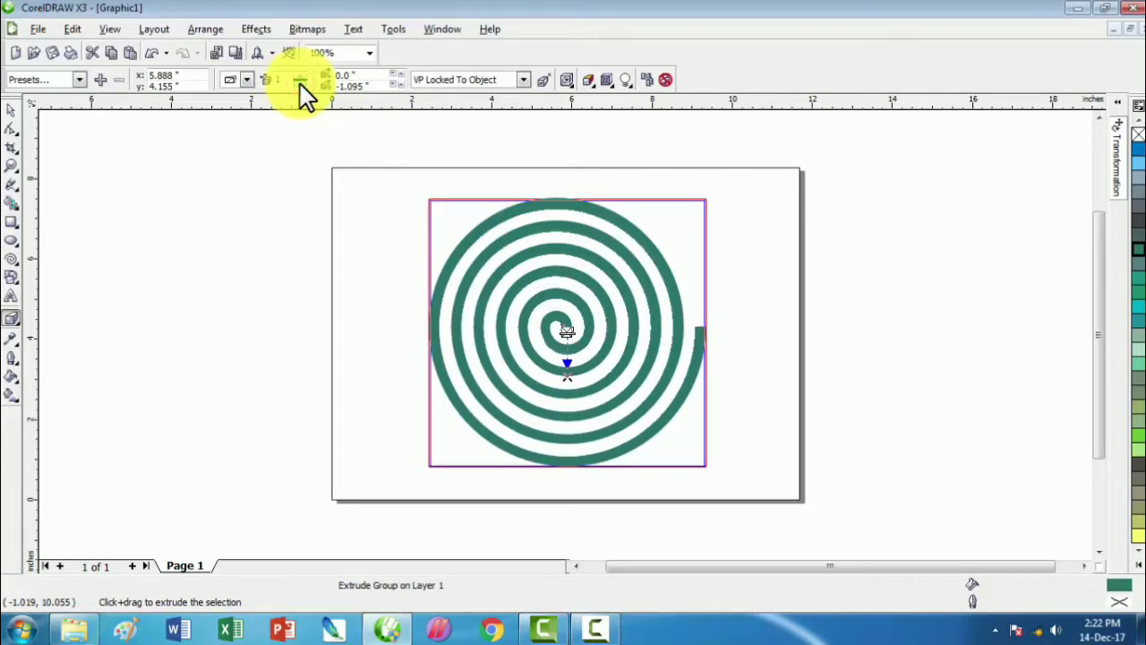
click(289, 78)
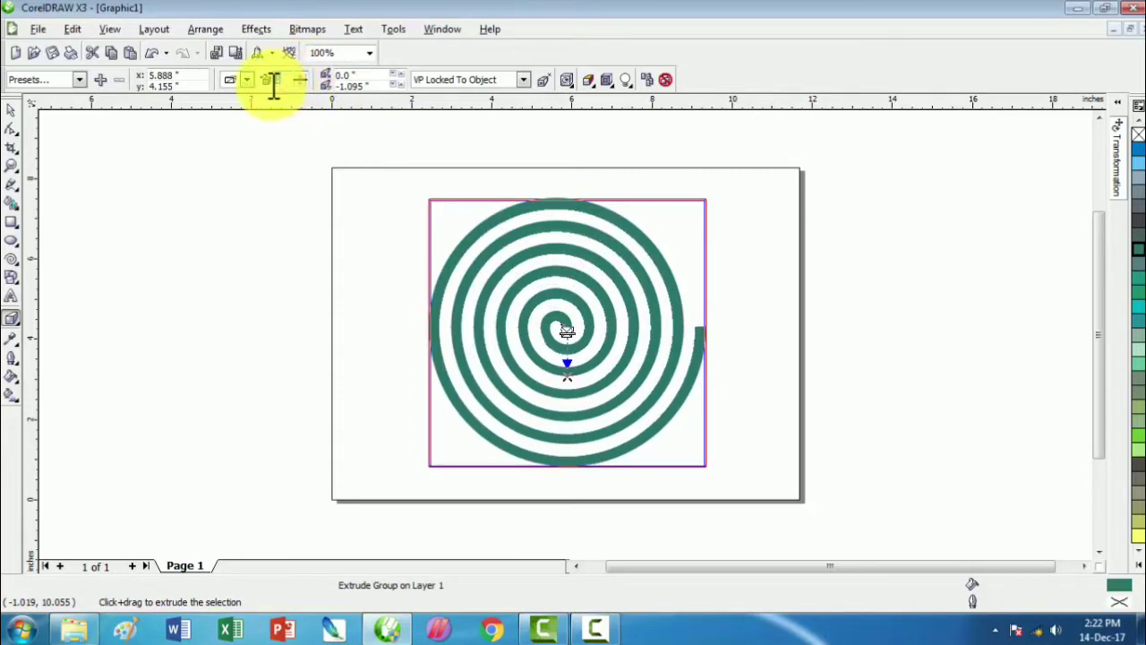
text(2)
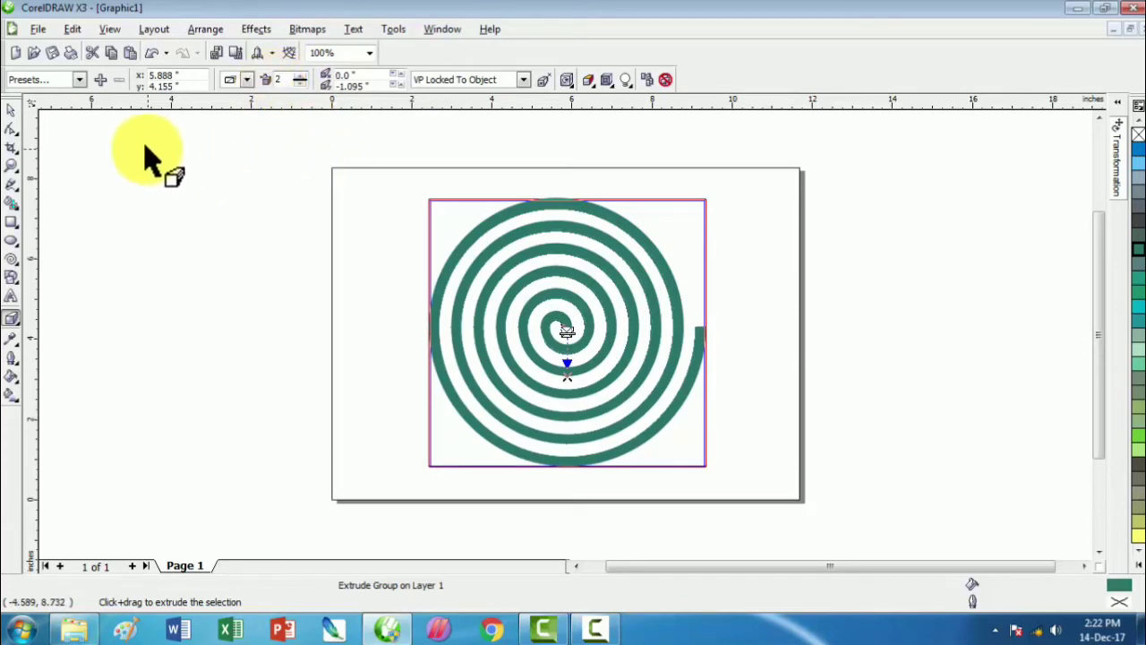
Tilt the extruded spiral backward in 3D with an x rotation value of -50
click(568, 81)
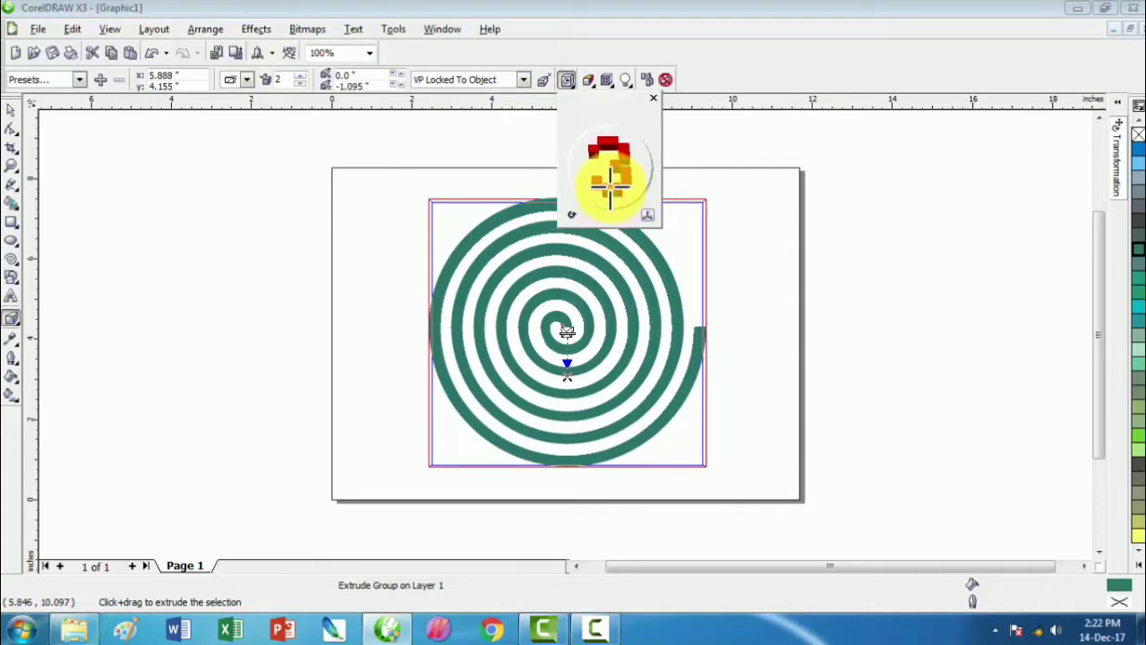
drag(610, 175, 651, 212)
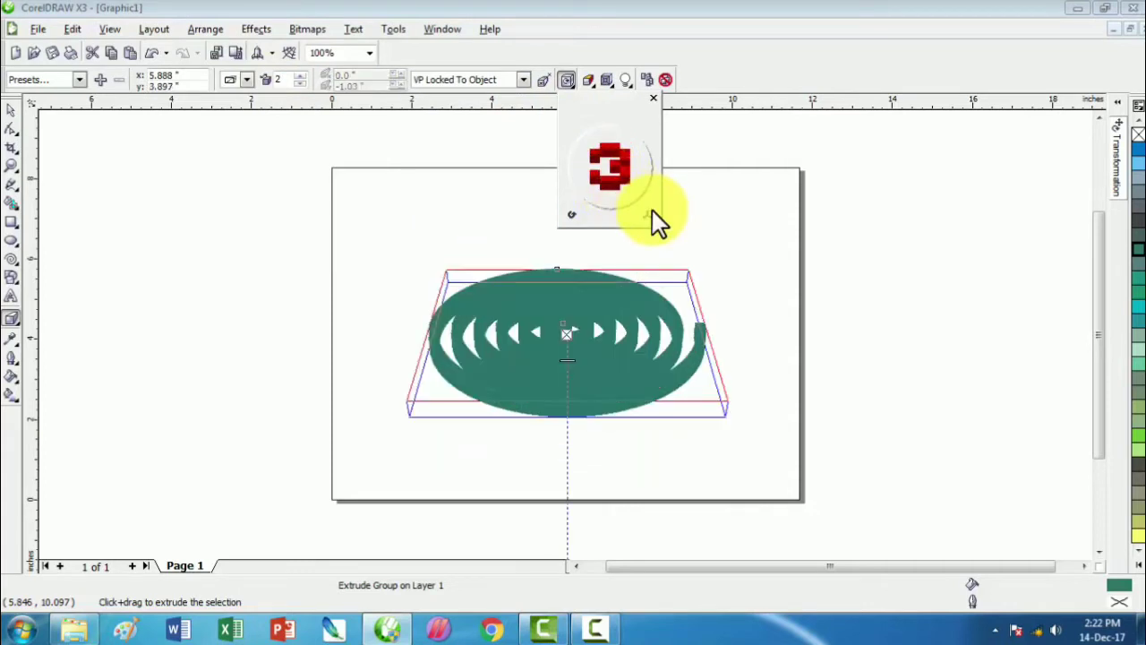
click(648, 215)
click(610, 136)
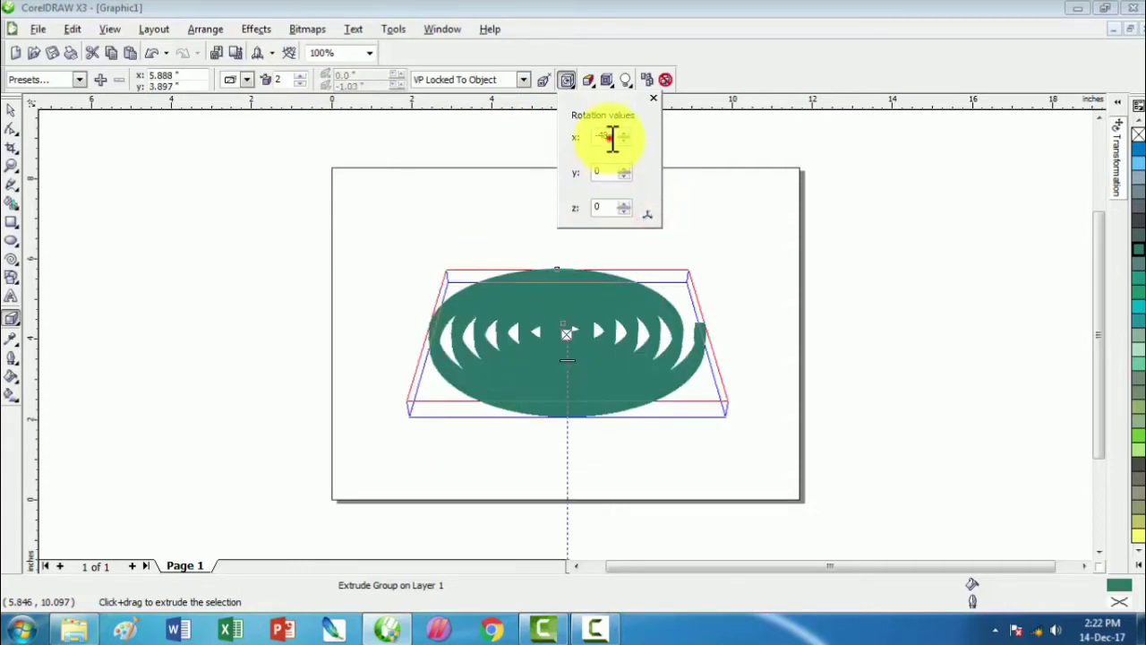
text(-50)
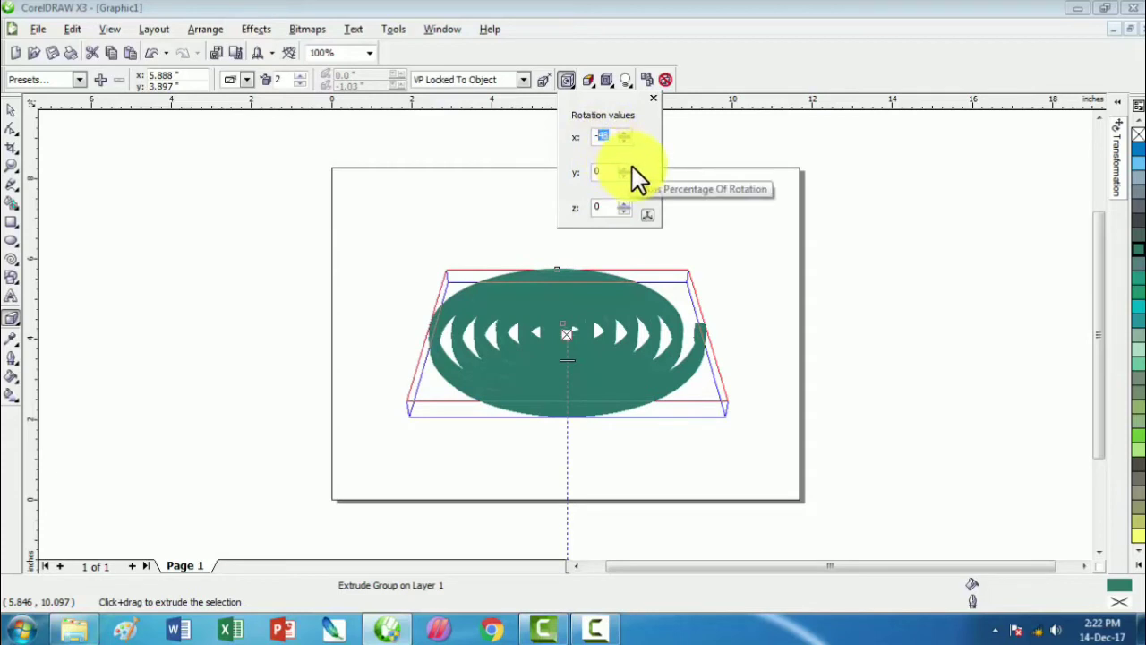
key(Return)
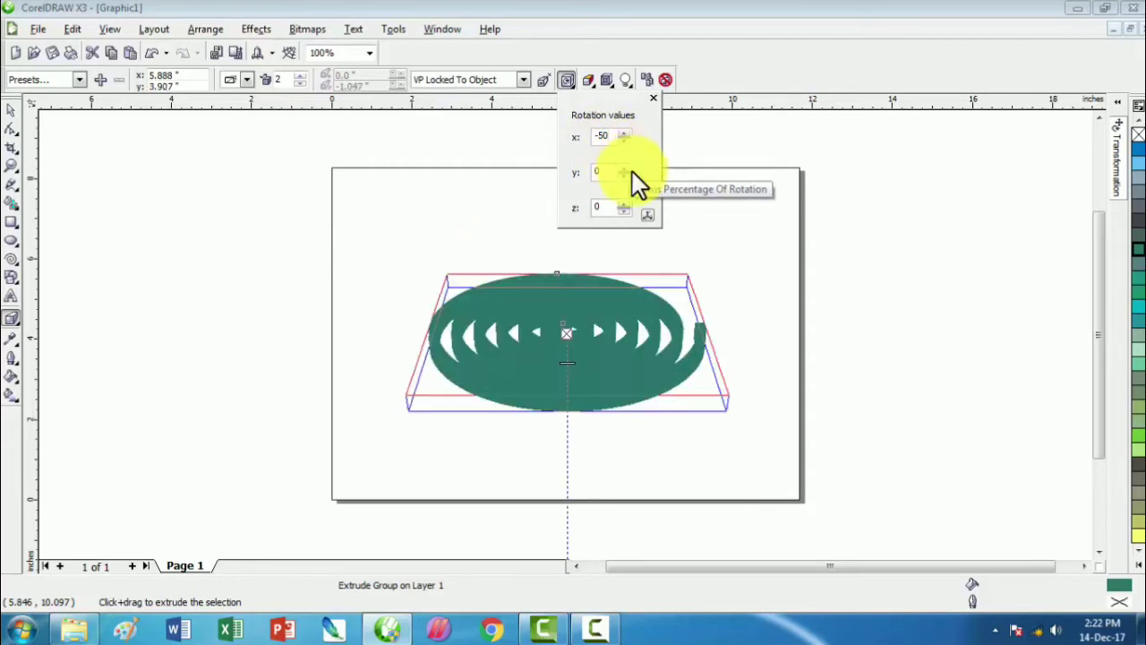
click(654, 99)
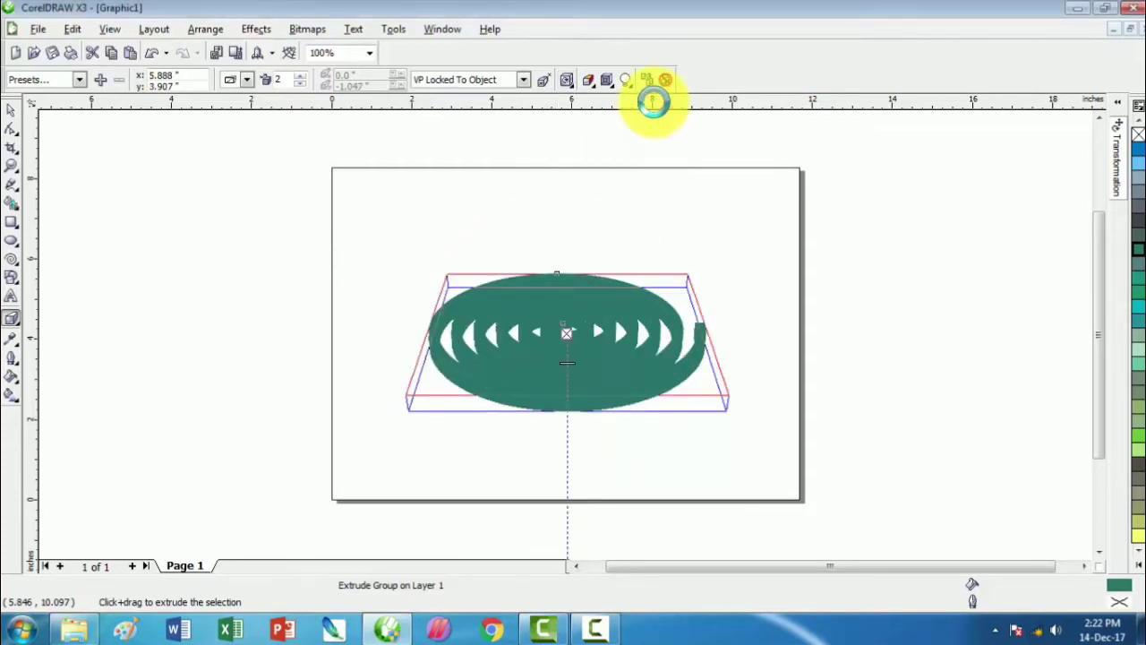
Apply color shading to the spiral's extrusion, with a green tone as the starting color, and leave the Extrude tool
click(593, 83)
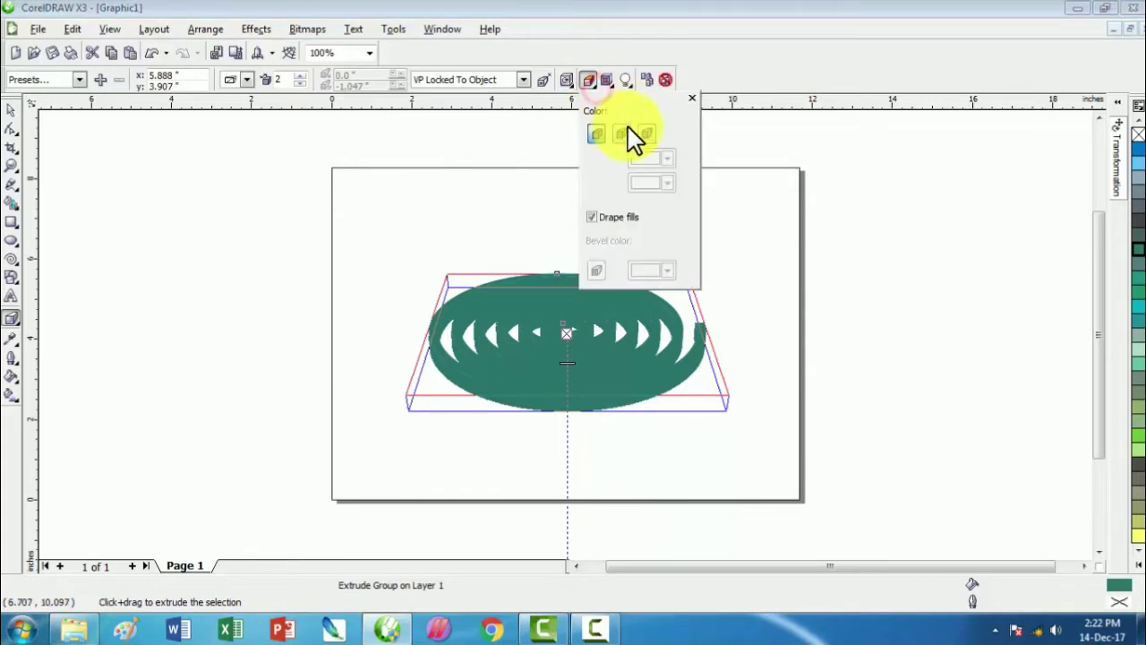
click(649, 133)
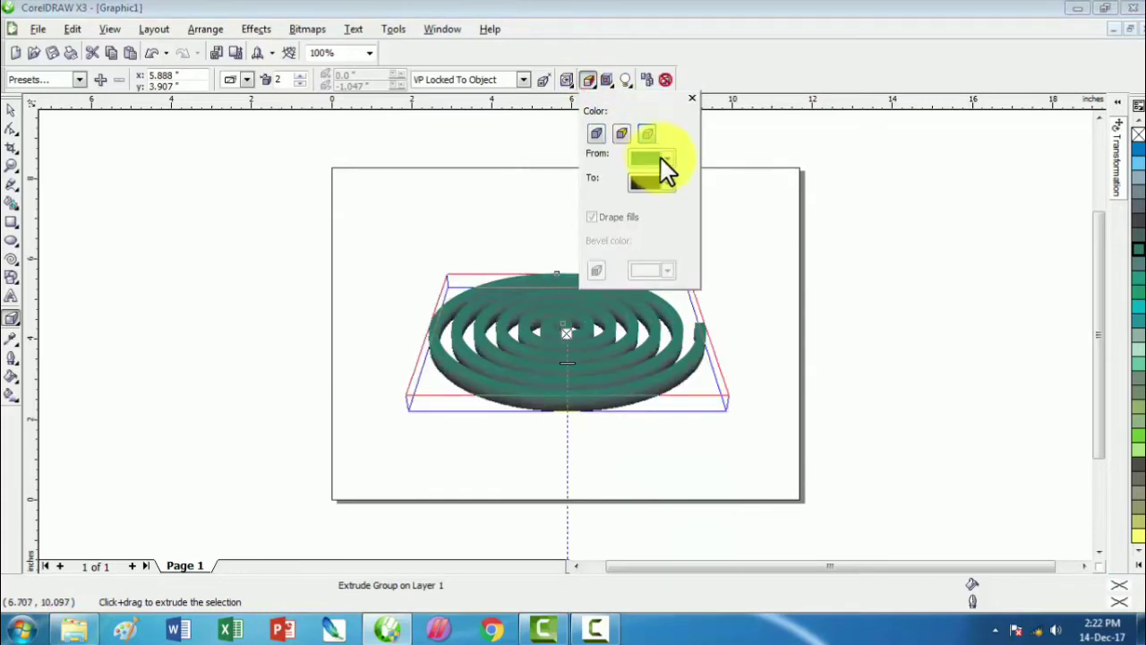
click(667, 158)
click(678, 176)
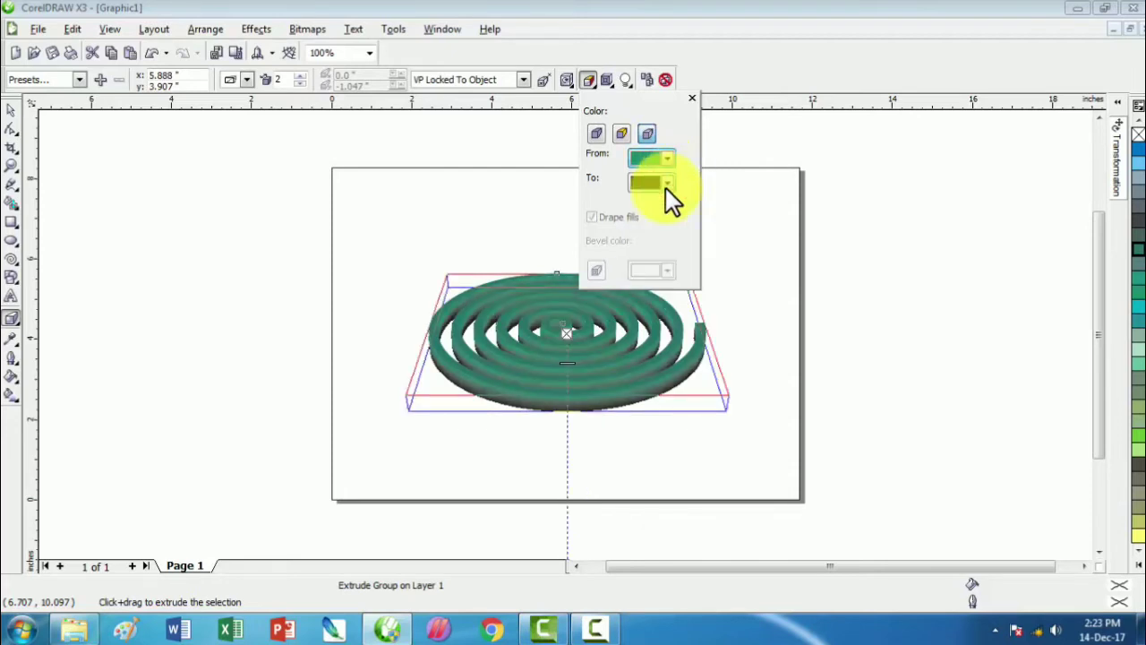
click(689, 101)
click(13, 111)
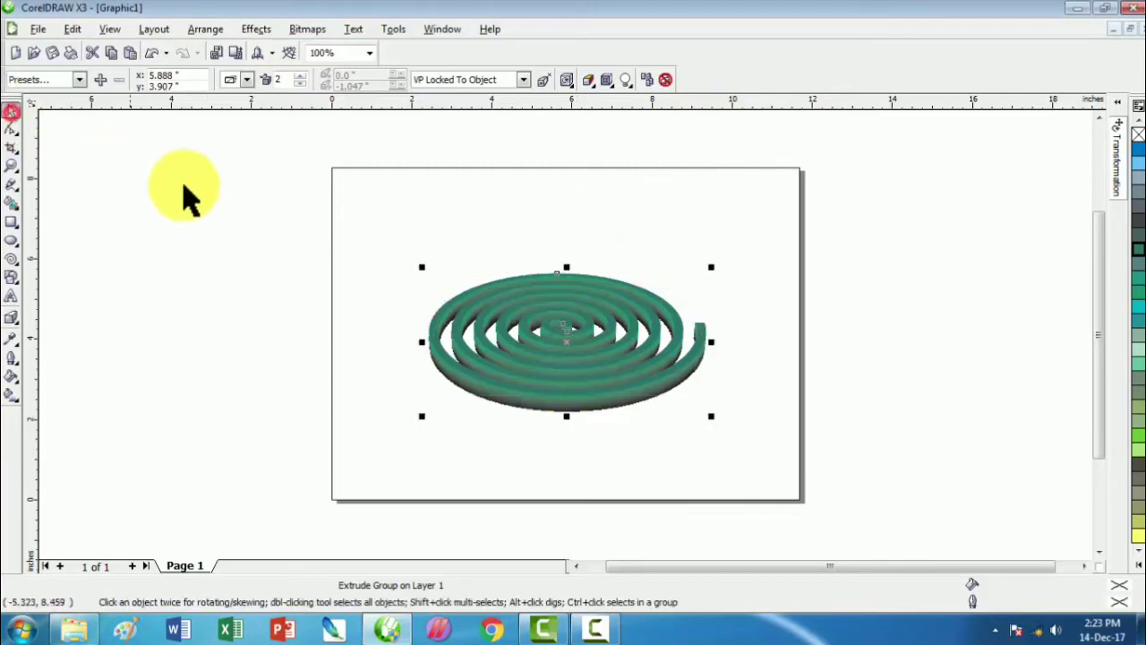
Draw a closed freehand shape about 0.28 by 0.21 inches on the top edge of the coil's outer end
scroll(566, 336, up, 2)
scroll(572, 336, up, 2)
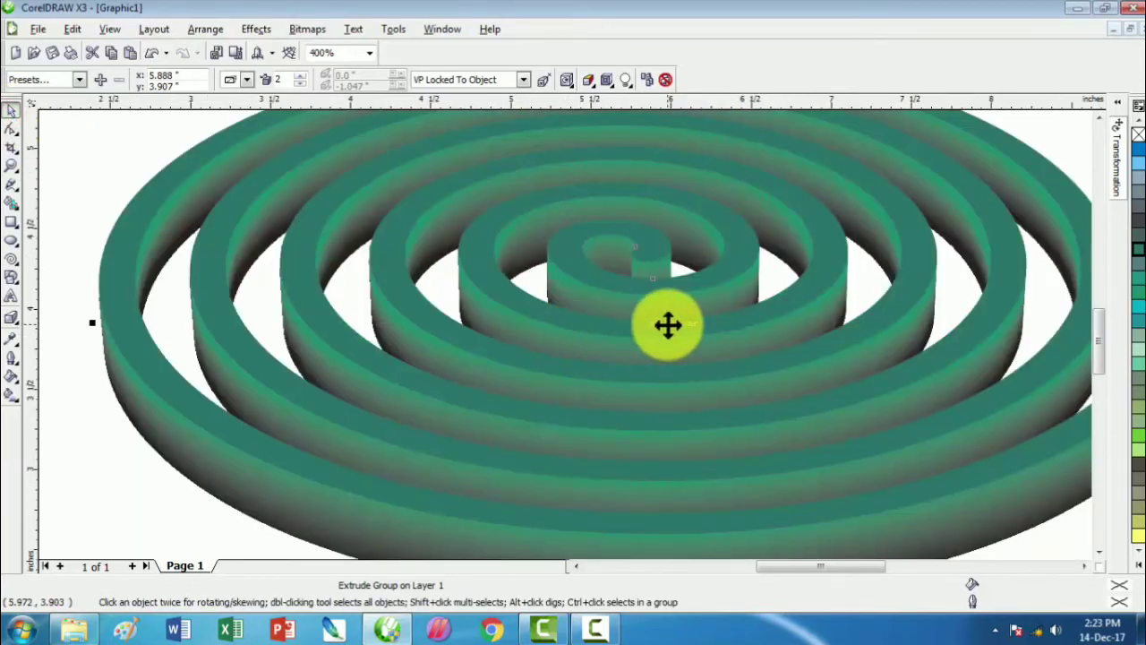
scroll(668, 325, down, 1)
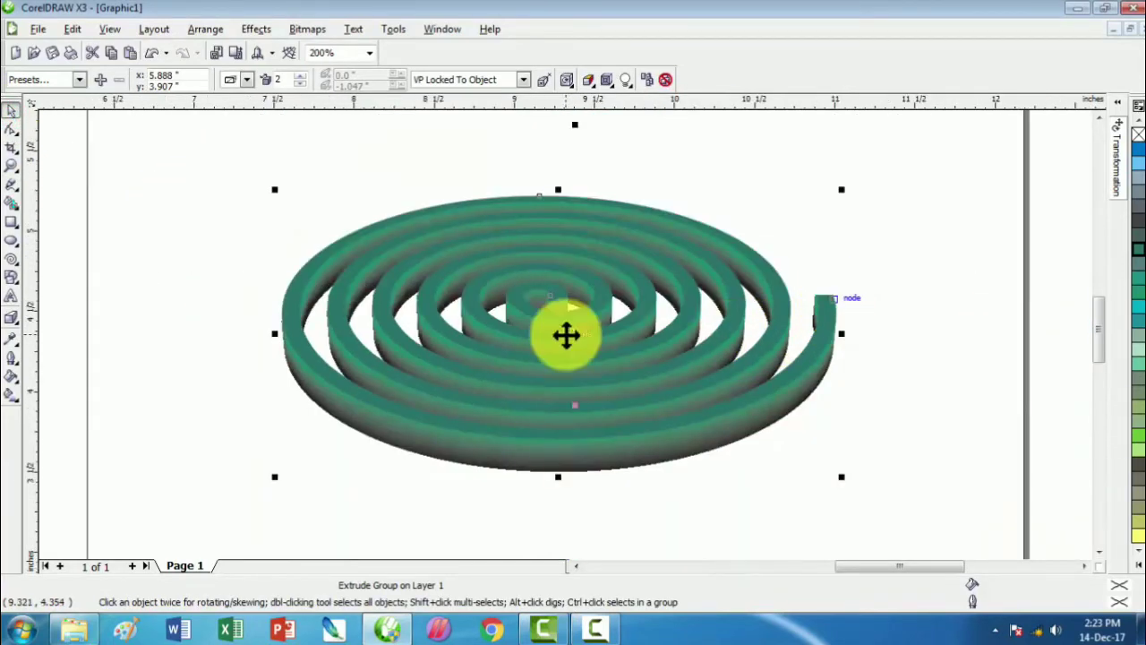
scroll(566, 335, up, 3)
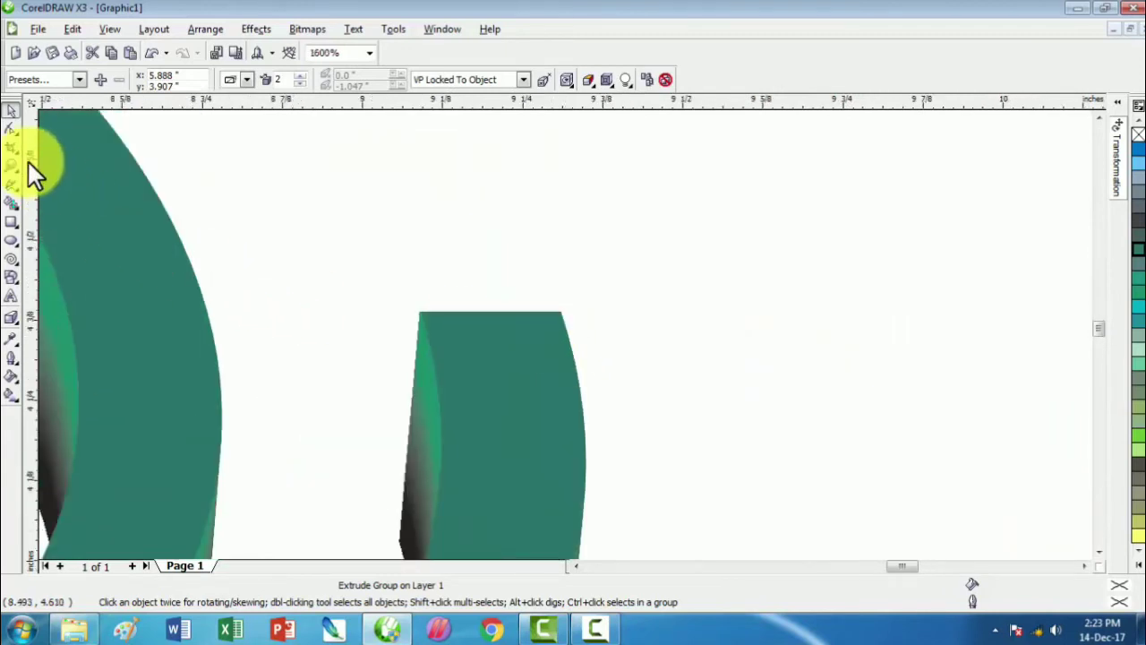
click(11, 185)
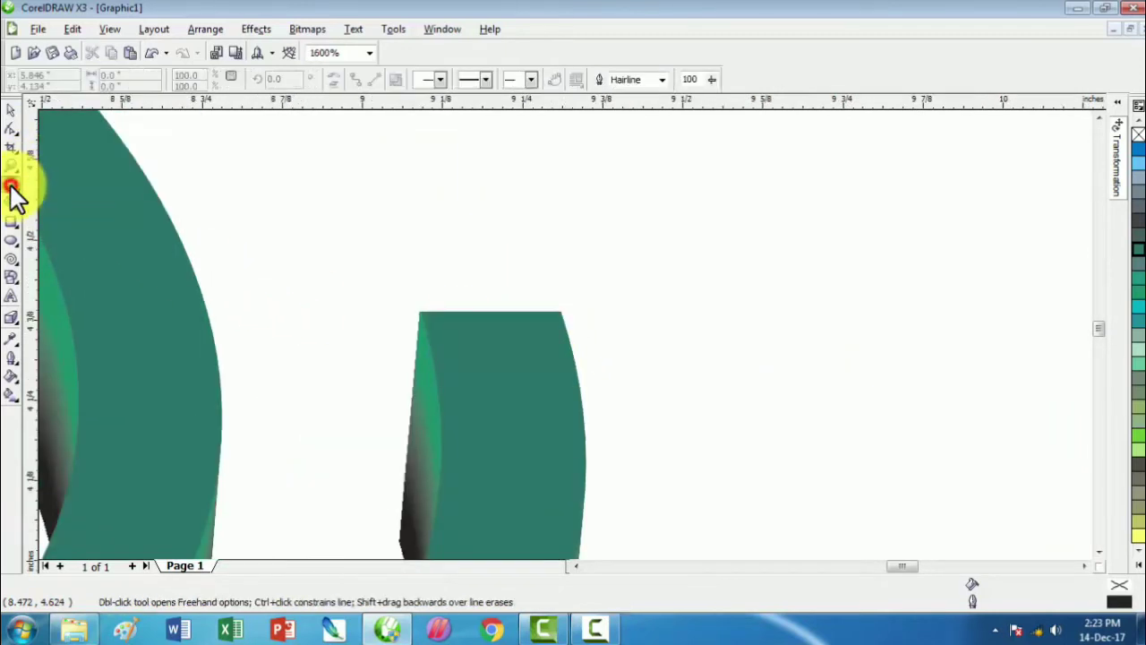
click(417, 309)
mouse_move(417, 310)
mouse_down()
mouse_move(384, 260)
mouse_move(378, 200)
mouse_move(467, 180)
mouse_move(496, 184)
mouse_move(514, 210)
mouse_move(560, 313)
mouse_up()
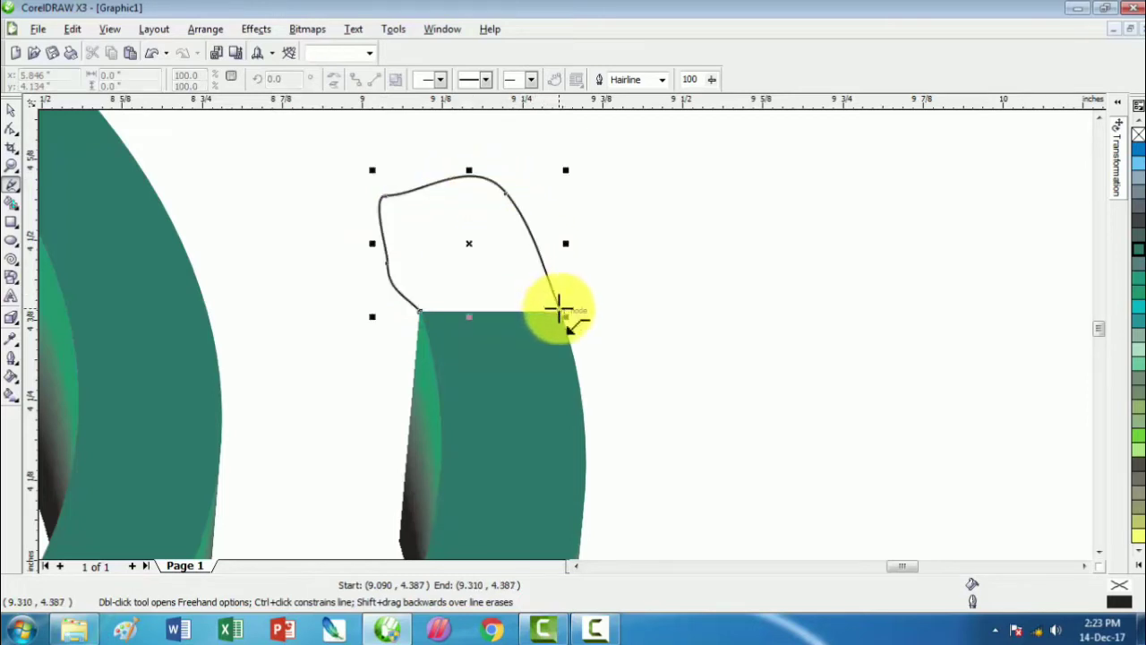
click(421, 312)
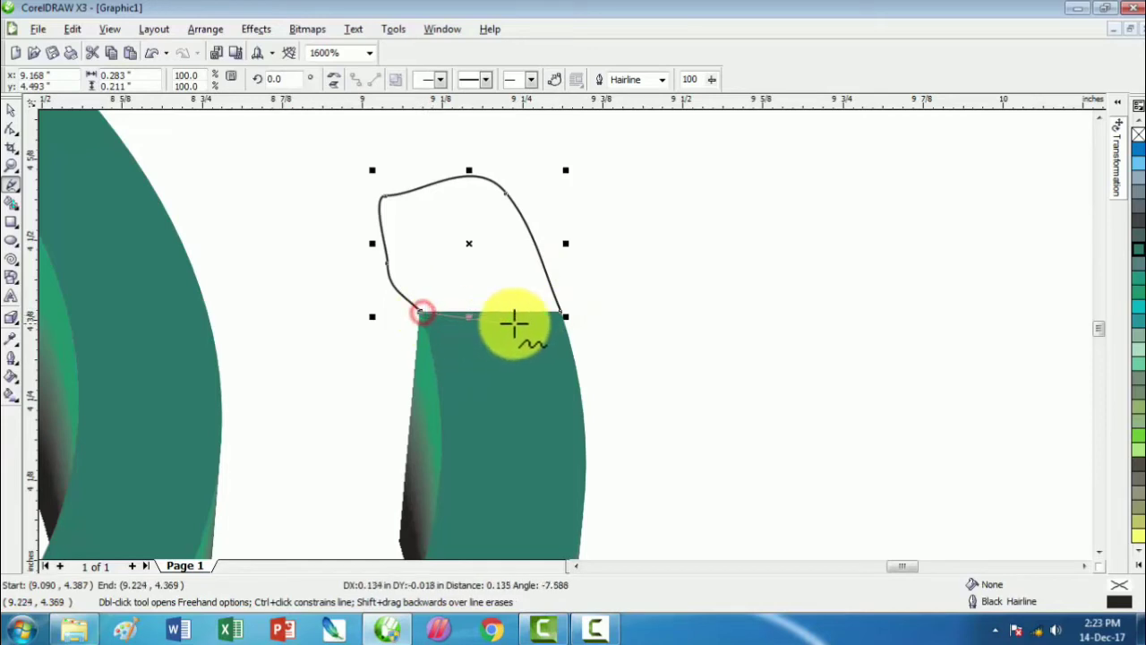
click(560, 313)
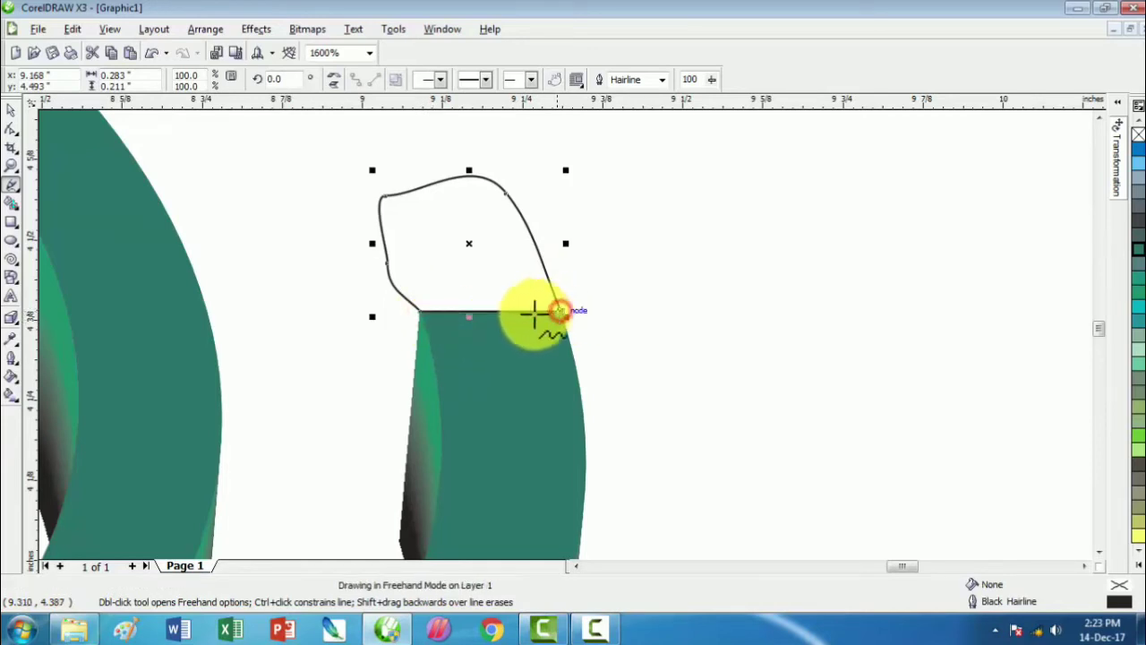
click(11, 113)
Apply a linear fountain fill from the top to the base of the tip shape, starting in orange
click(11, 394)
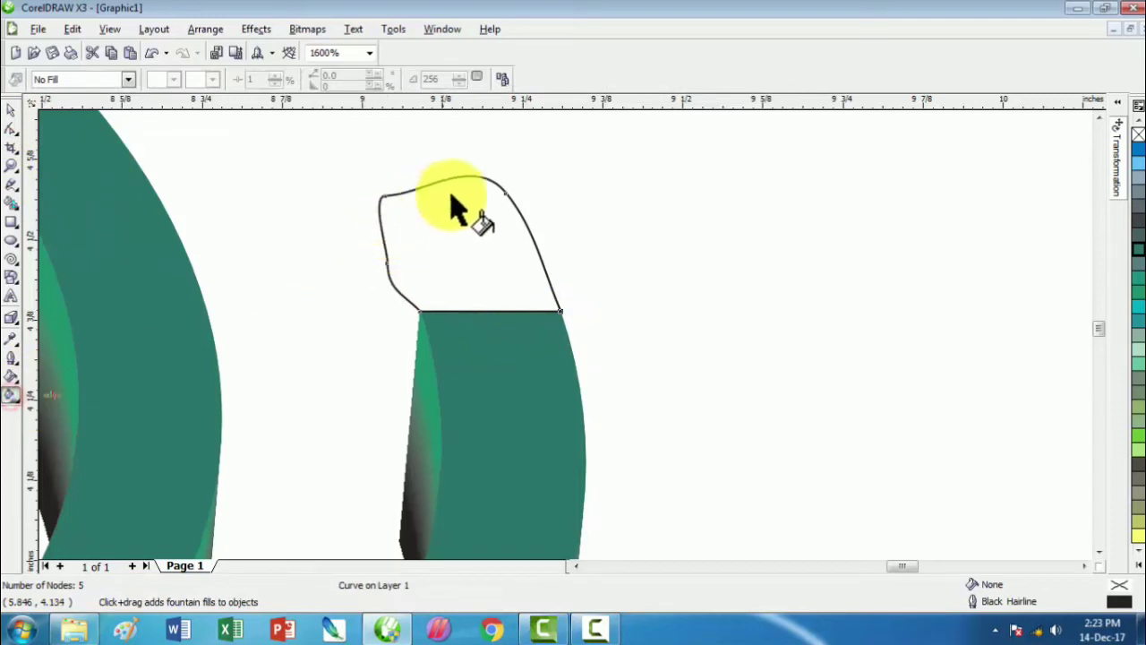
drag(454, 177, 467, 308)
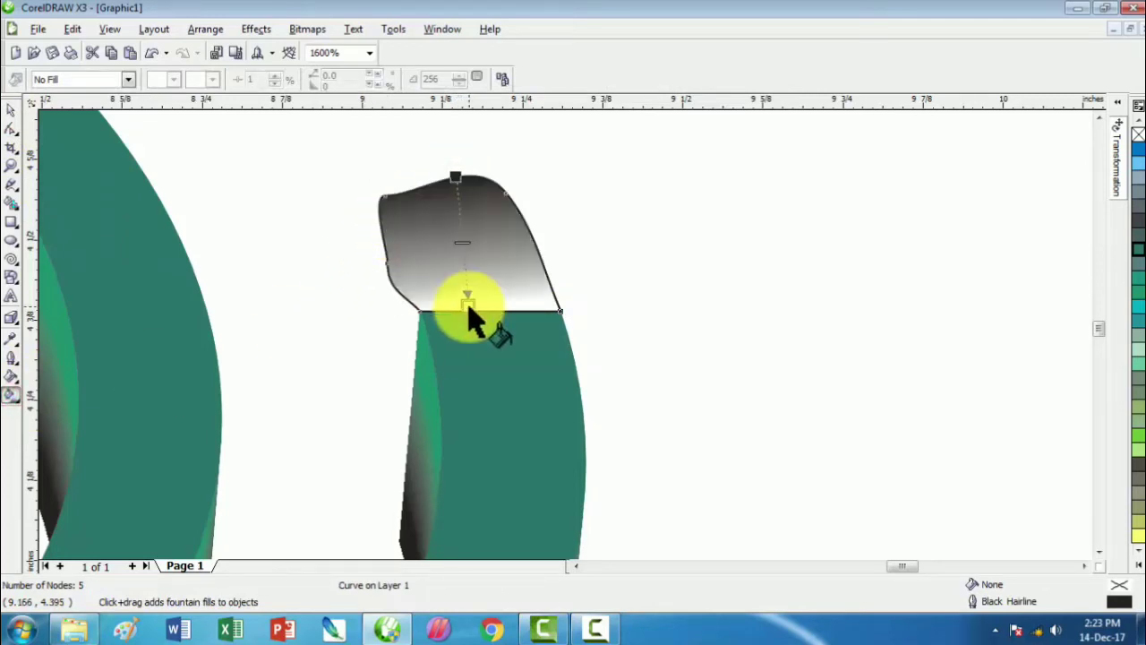
click(1138, 566)
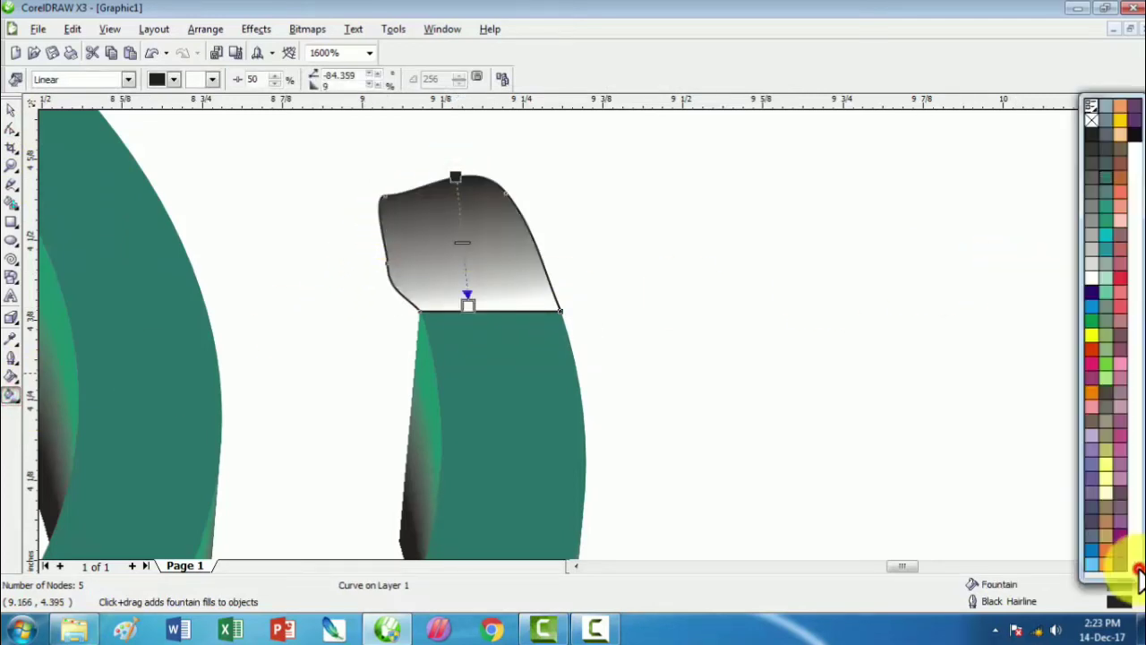
drag(1095, 391, 452, 175)
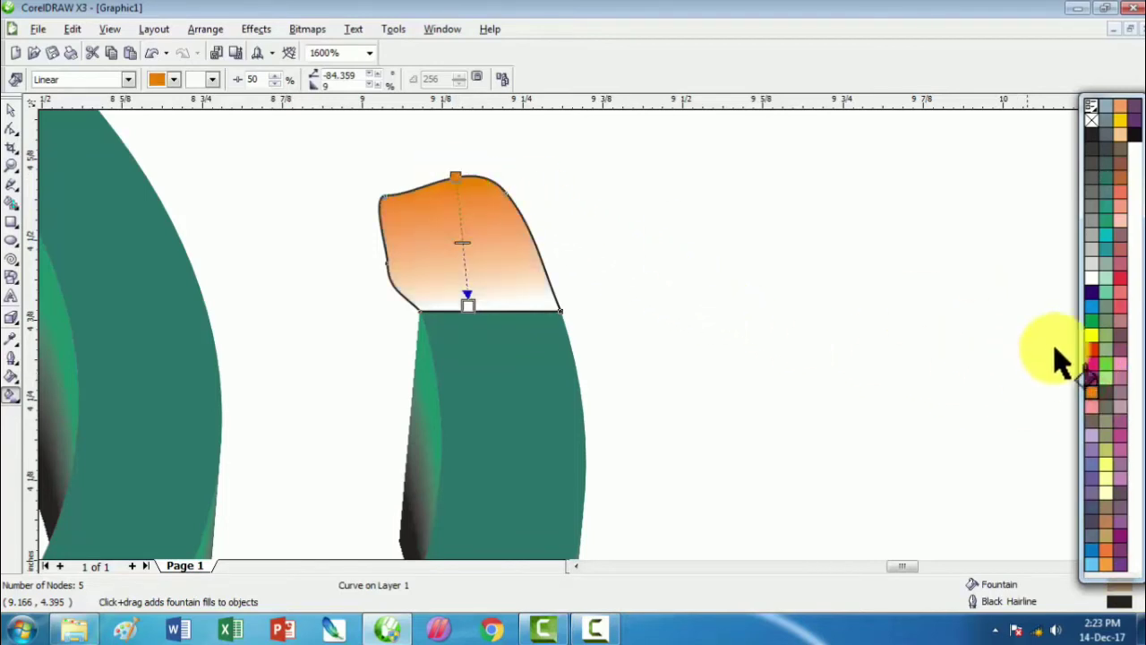
Add a yellow middle color and a grey end color to the tip's gradient, ending at its base edge
drag(1091, 335, 462, 248)
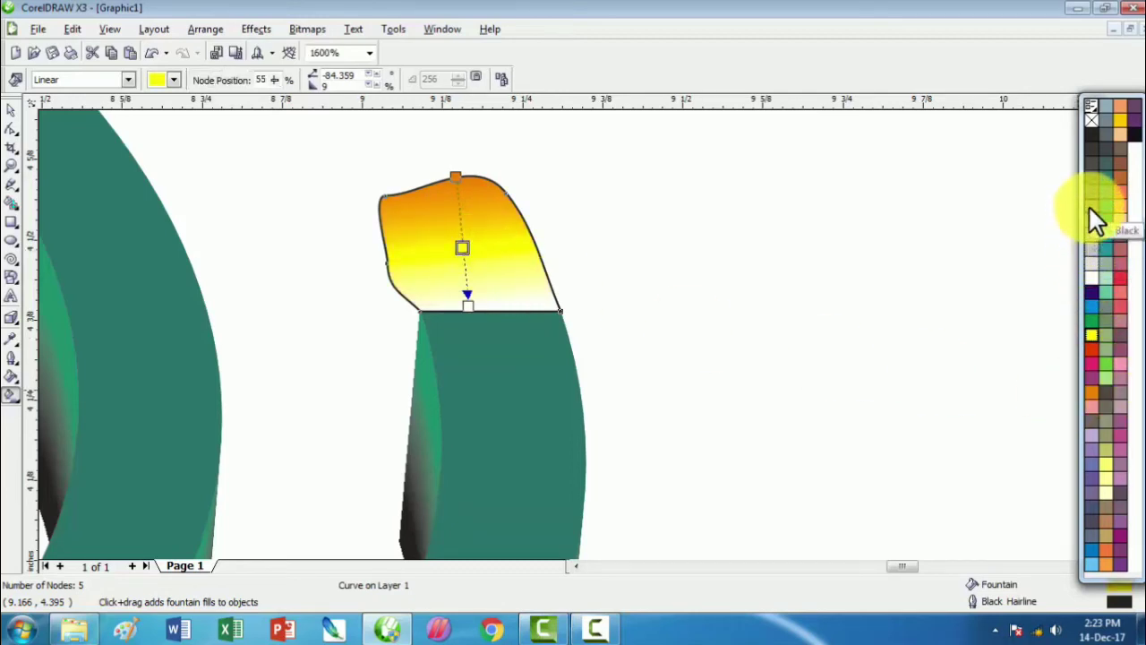
drag(469, 307, 468, 296)
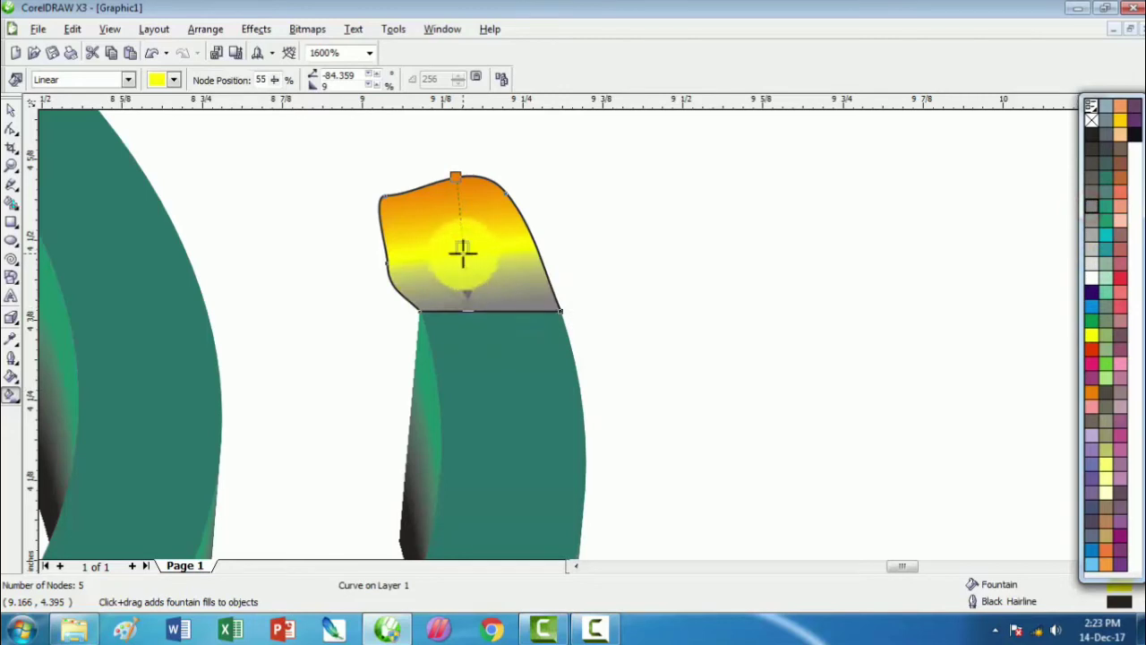
drag(463, 250, 456, 310)
click(464, 309)
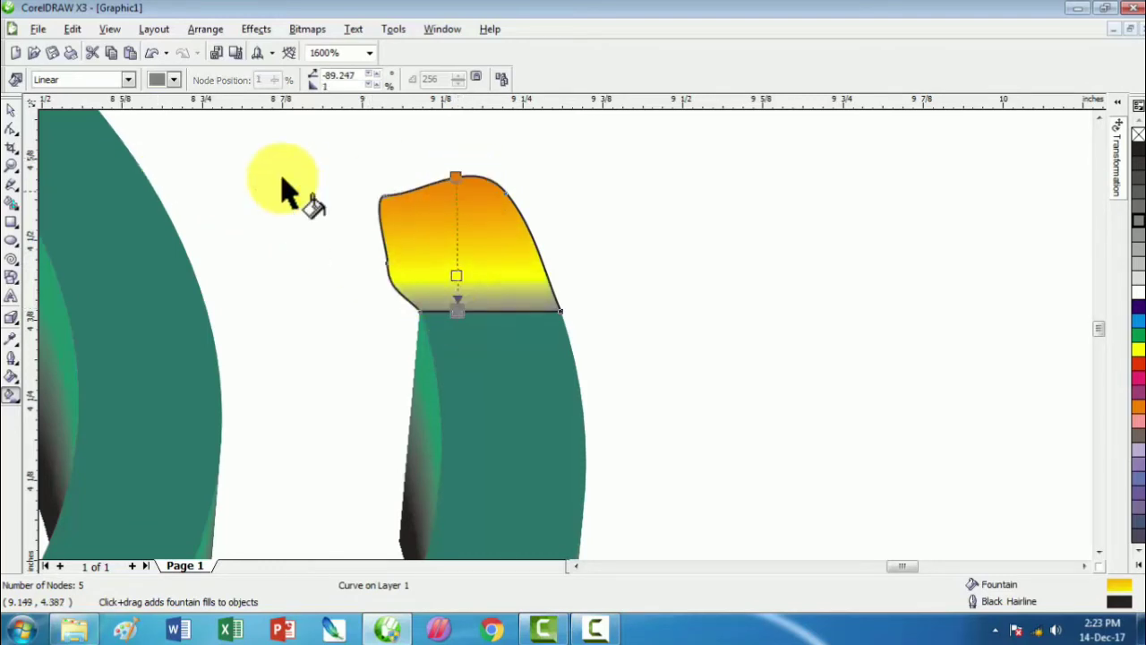
Remove the outline from the gradient-filled tip shape by setting its outline width to None, and deselect it
click(10, 109)
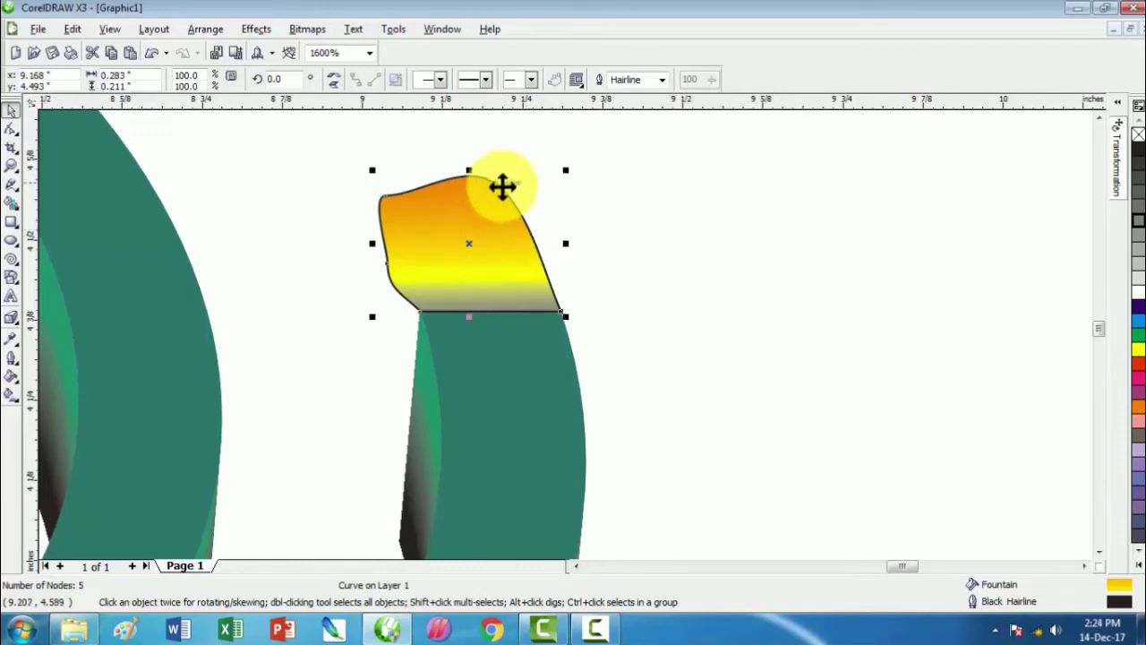
click(662, 80)
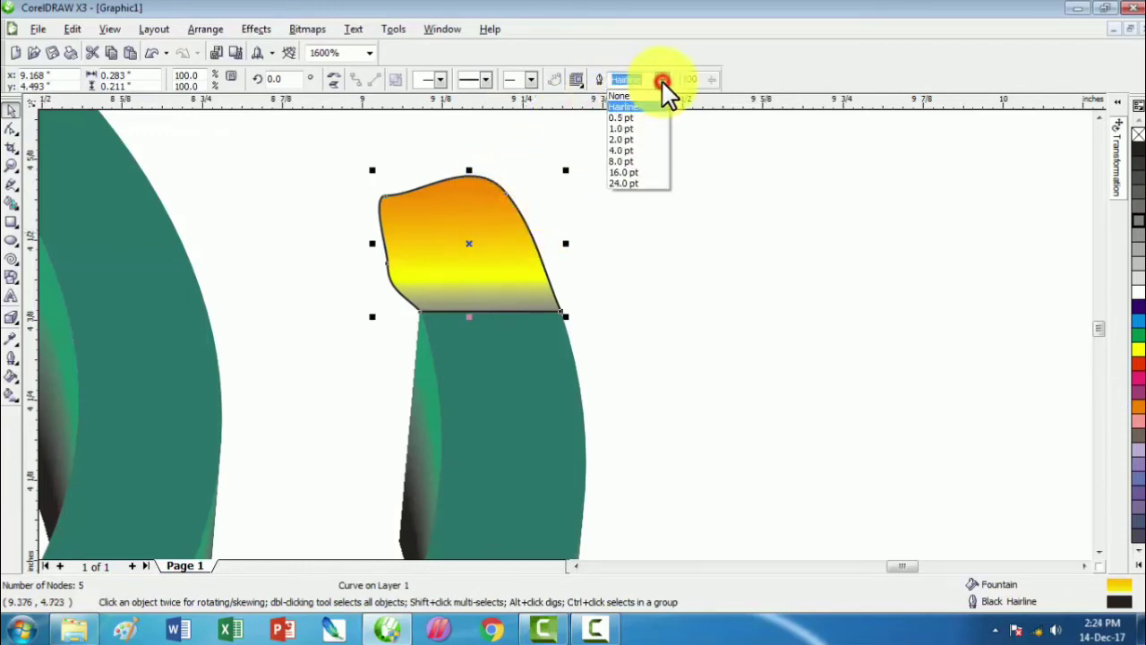
click(650, 95)
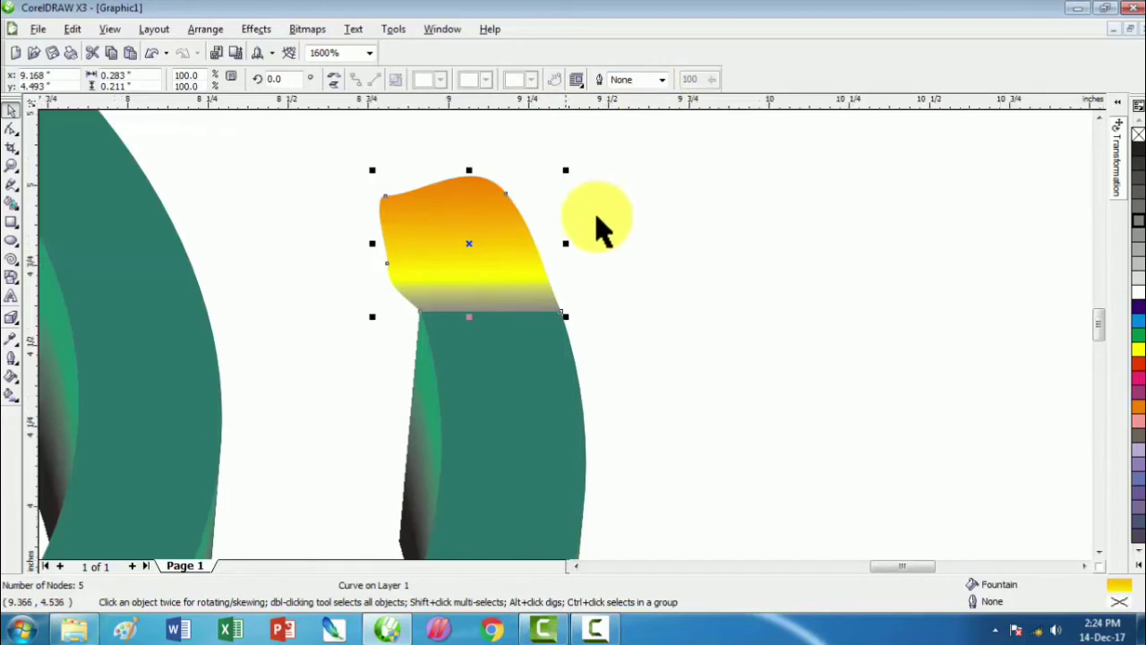
scroll(566, 344, down, 3)
click(603, 358)
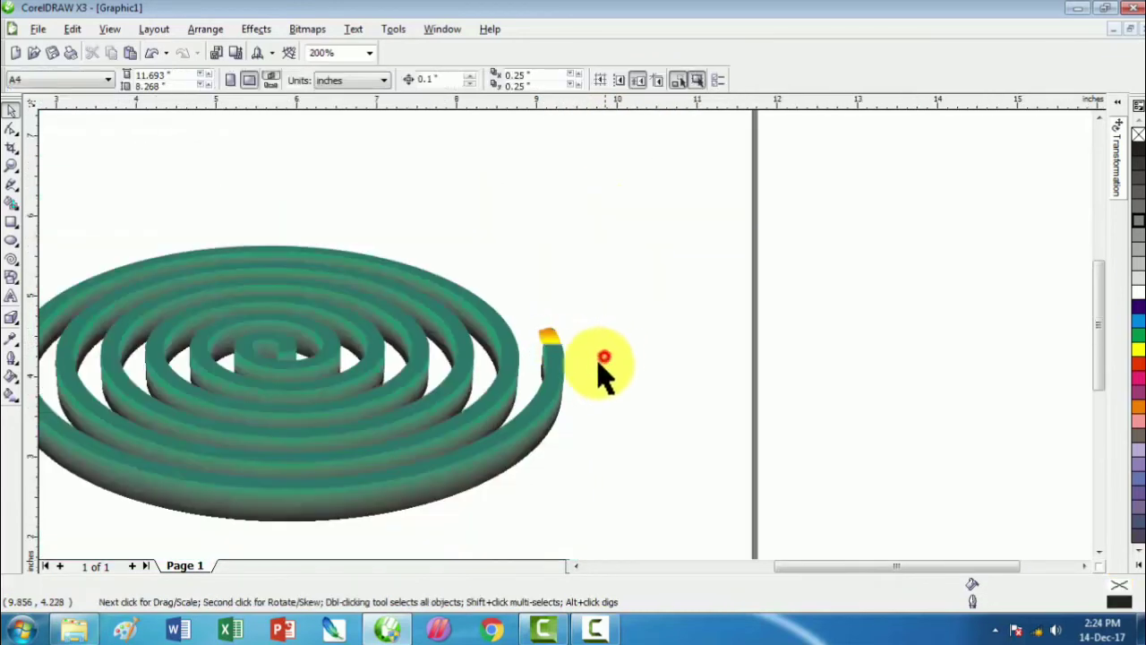
Paint smoke rising about 2 inches above the coil's tip with tapered Artistic Media brush strokes, and shorten it slightly
click(11, 188)
click(44, 193)
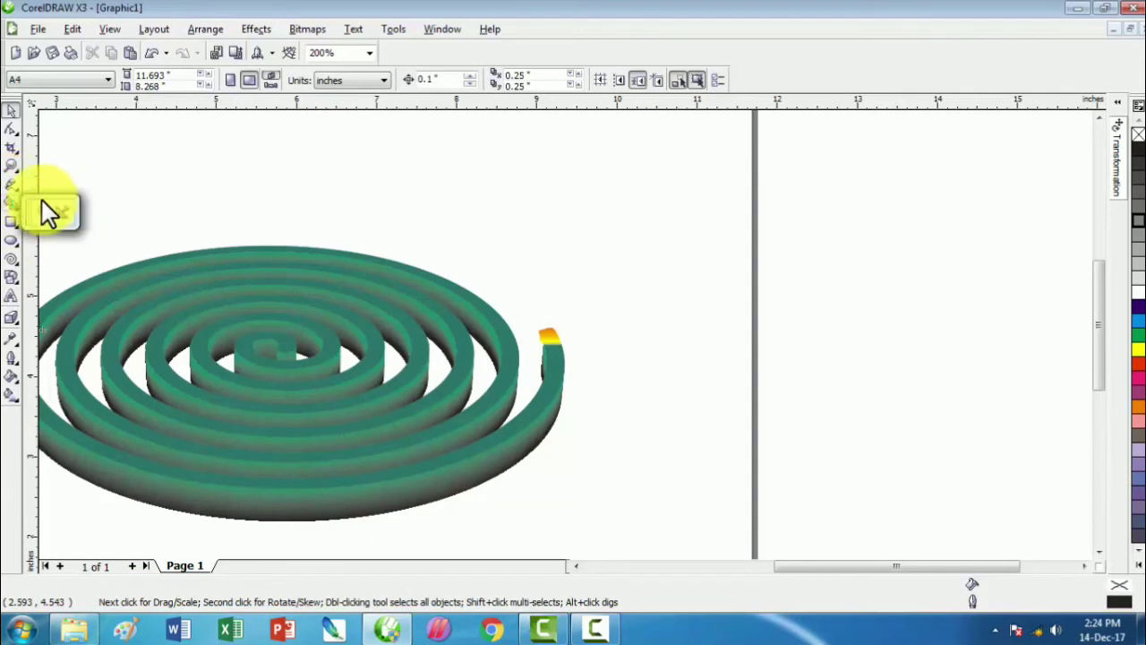
click(21, 191)
click(17, 191)
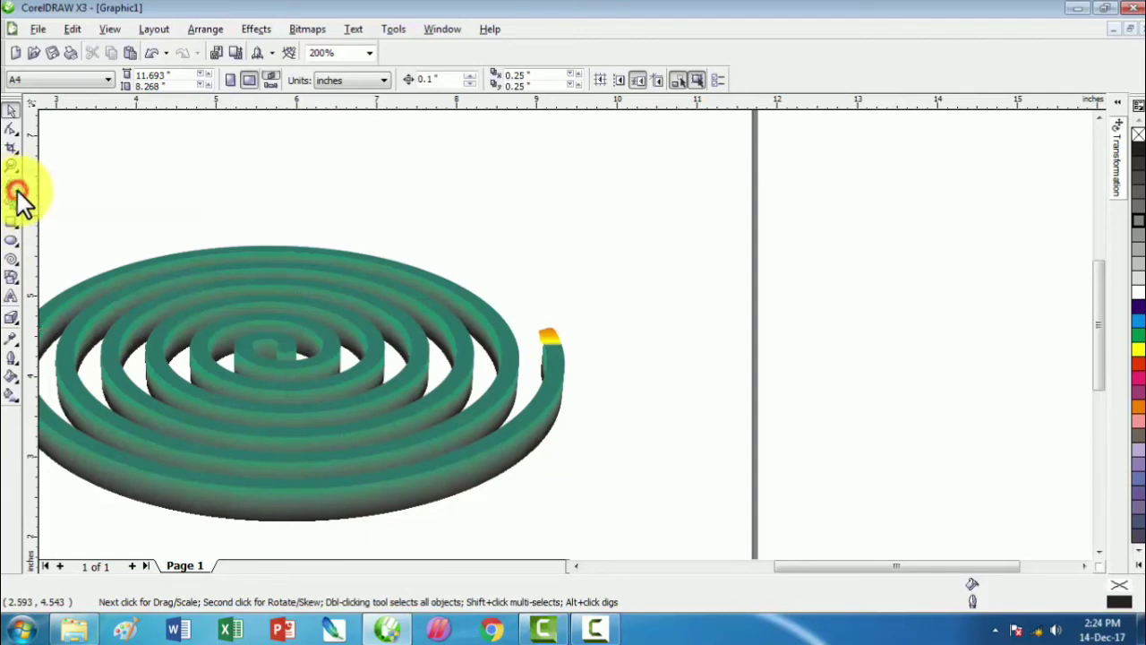
click(17, 191)
click(80, 192)
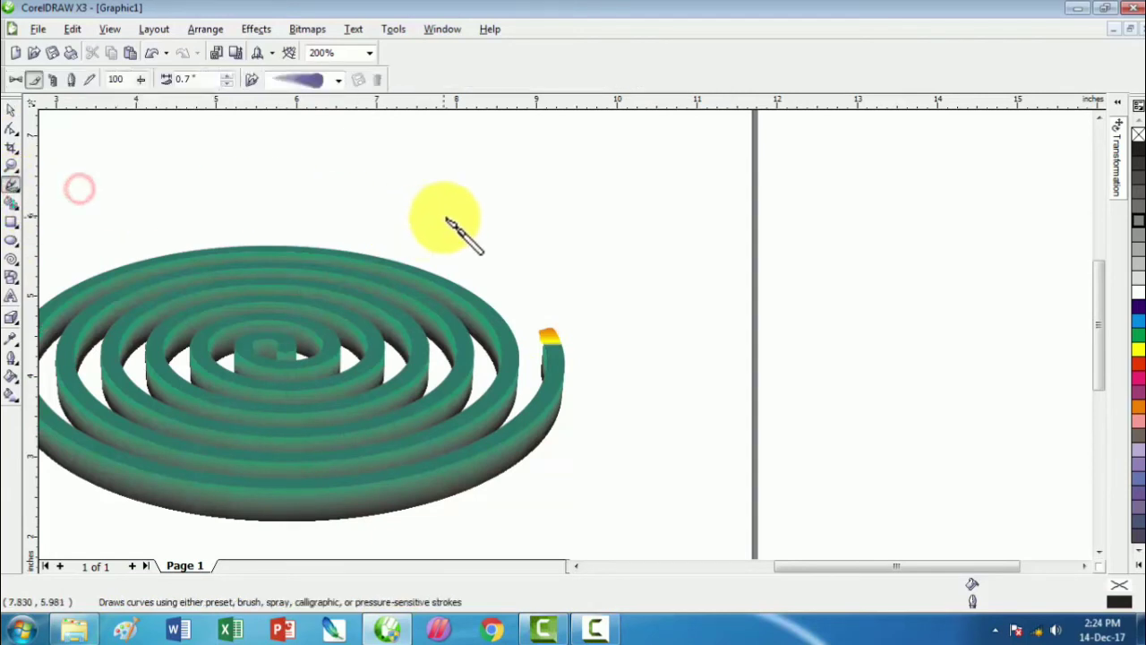
drag(552, 141, 556, 321)
mouse_move(525, 228)
mouse_down()
mouse_move(548, 229)
mouse_move(545, 276)
mouse_move(555, 244)
mouse_up()
click(11, 111)
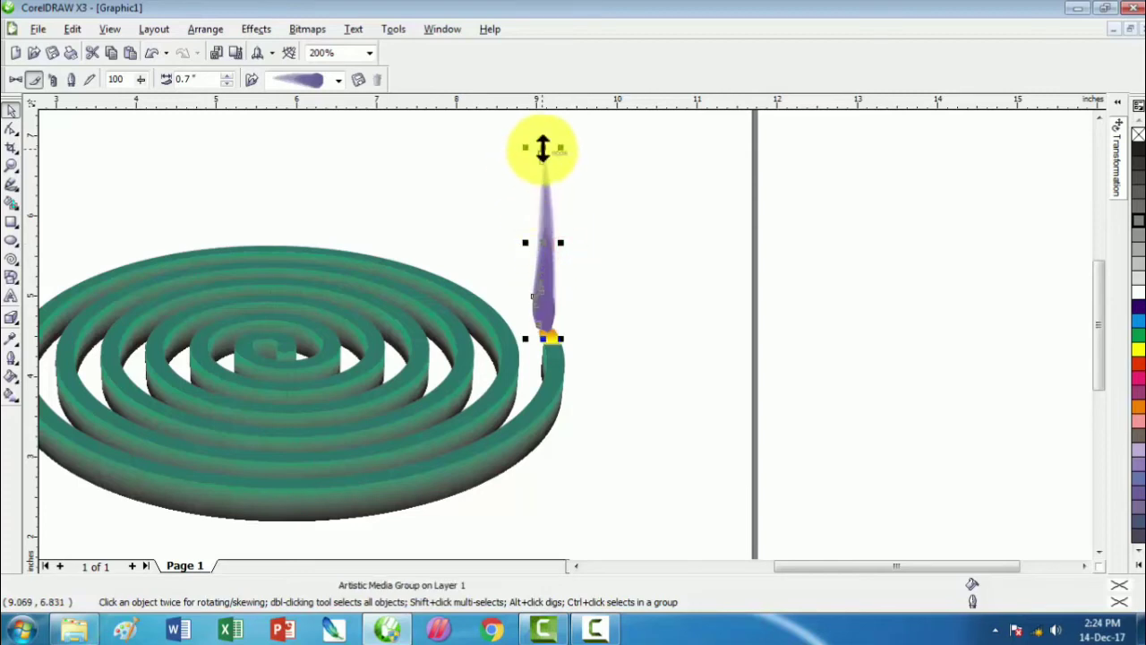
drag(543, 146, 544, 163)
Send the purple smoke stroke to the back of the layer, behind the orange tip
scroll(565, 332, up, 3)
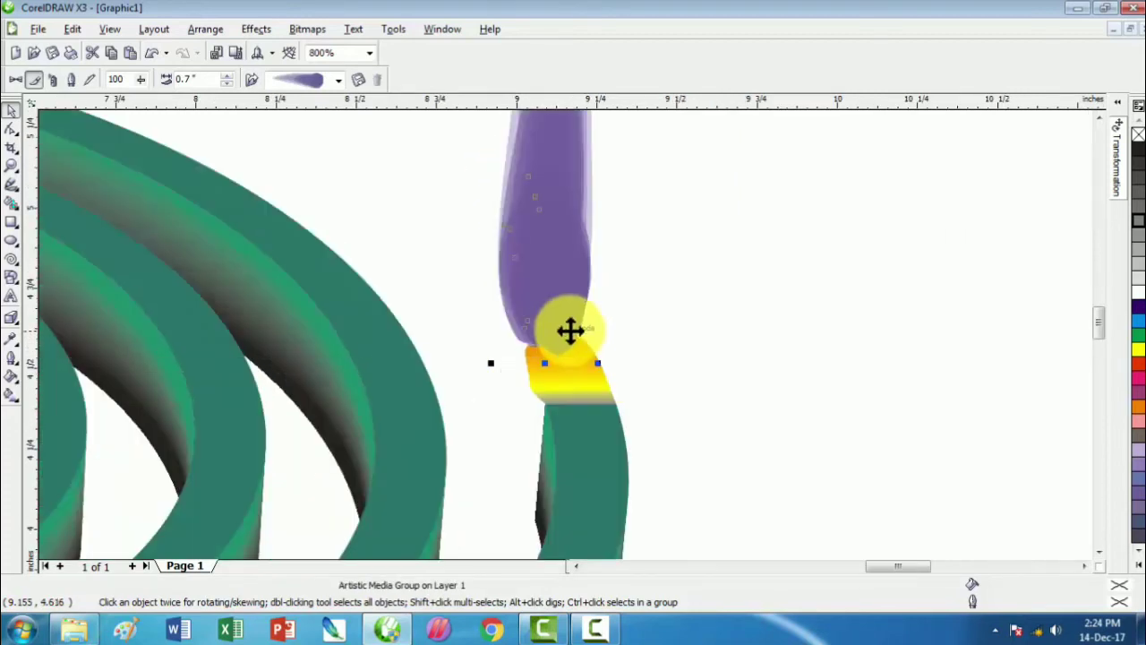
right_click(563, 296)
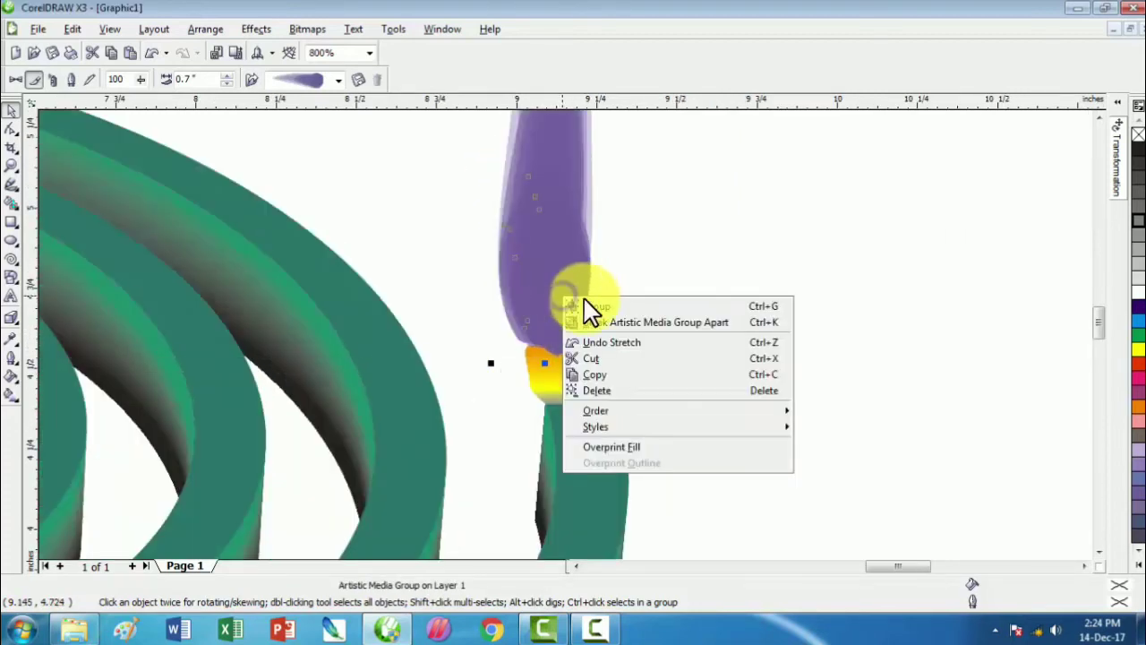
click(591, 409)
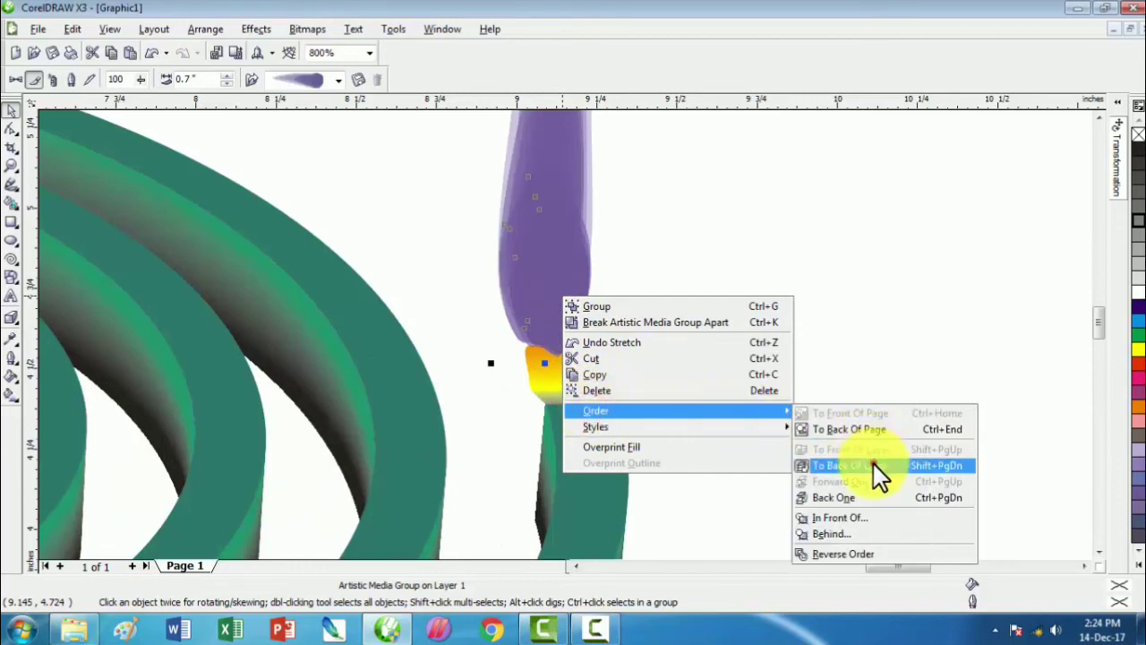
click(872, 465)
Nudge the smoke slightly down and right onto the tip, recolor it grey and deselect it
drag(547, 292, 552, 300)
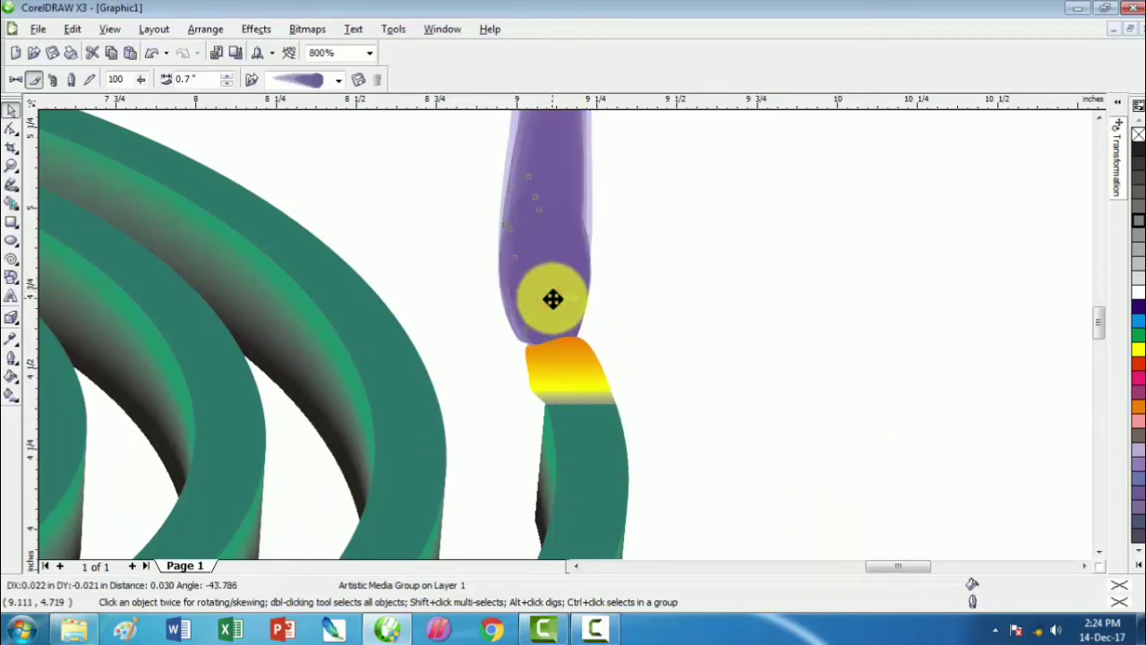
click(1140, 235)
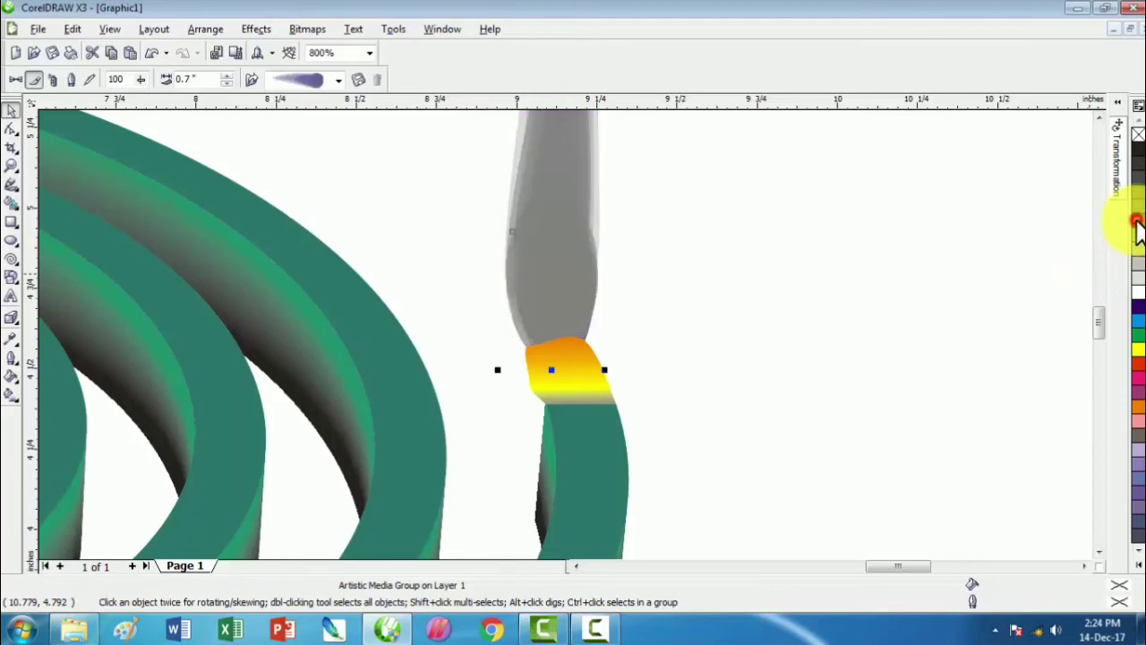
scroll(568, 348, down, 3)
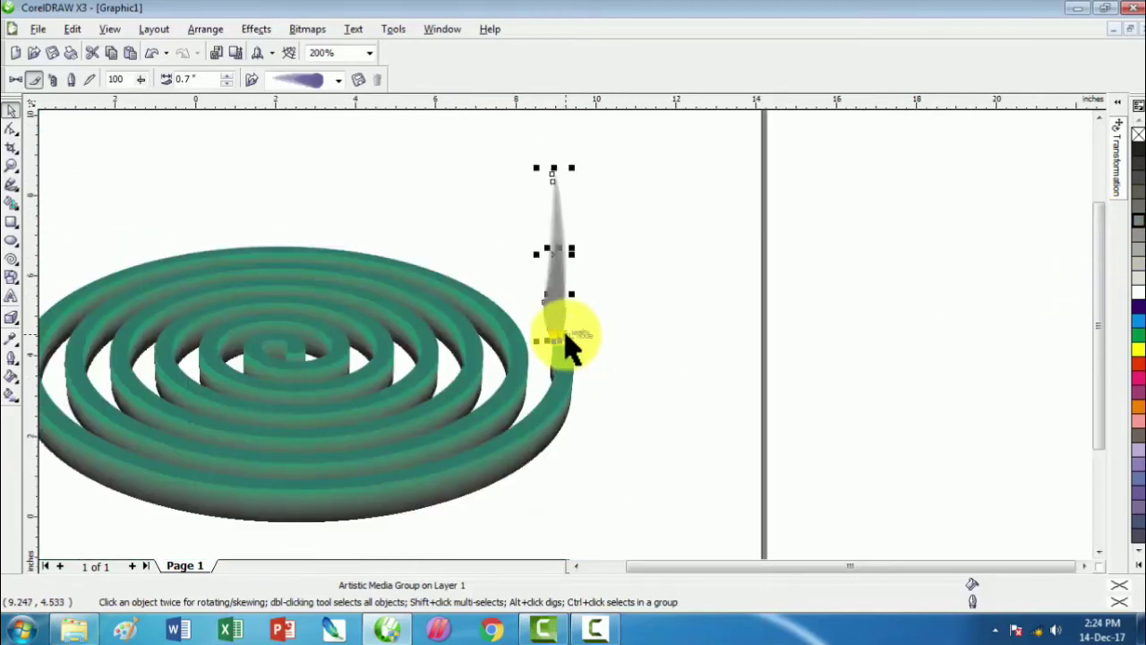
scroll(567, 345, down, 1)
click(608, 336)
Group the coil, burning tip and smoke into one object and deselect it
drag(189, 202, 648, 473)
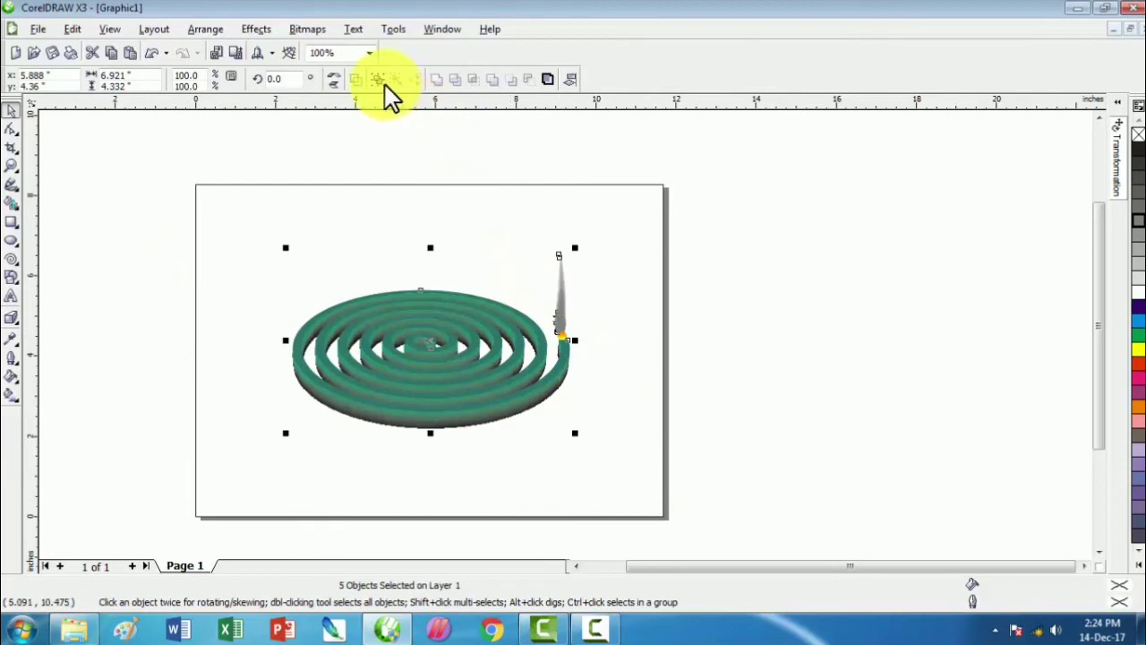
click(385, 84)
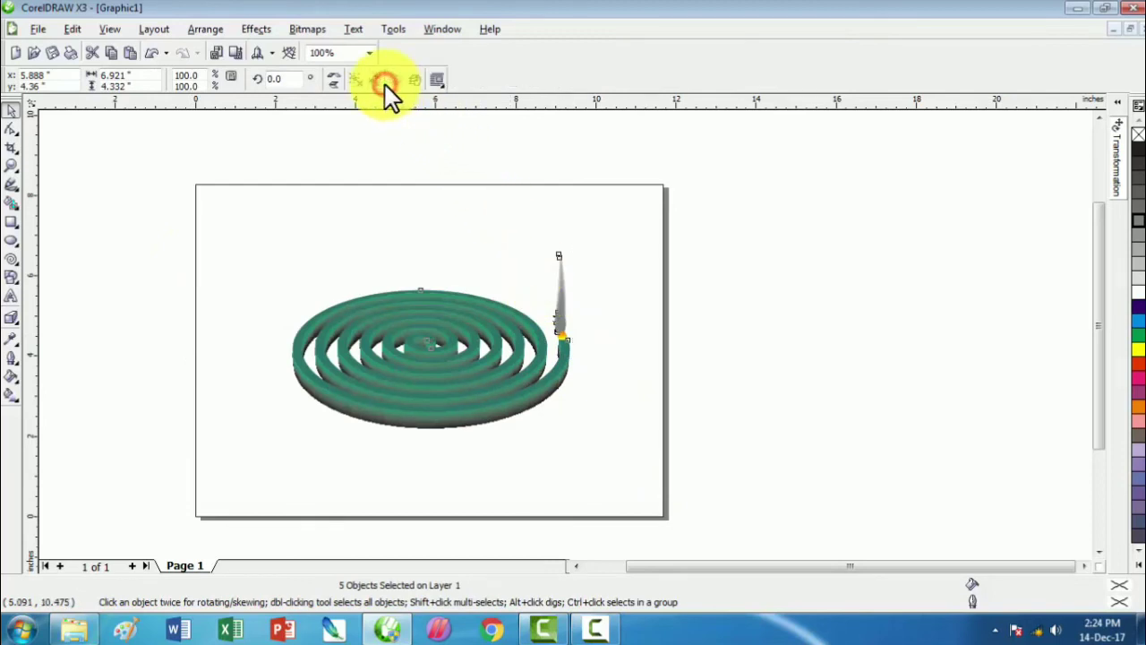
click(426, 211)
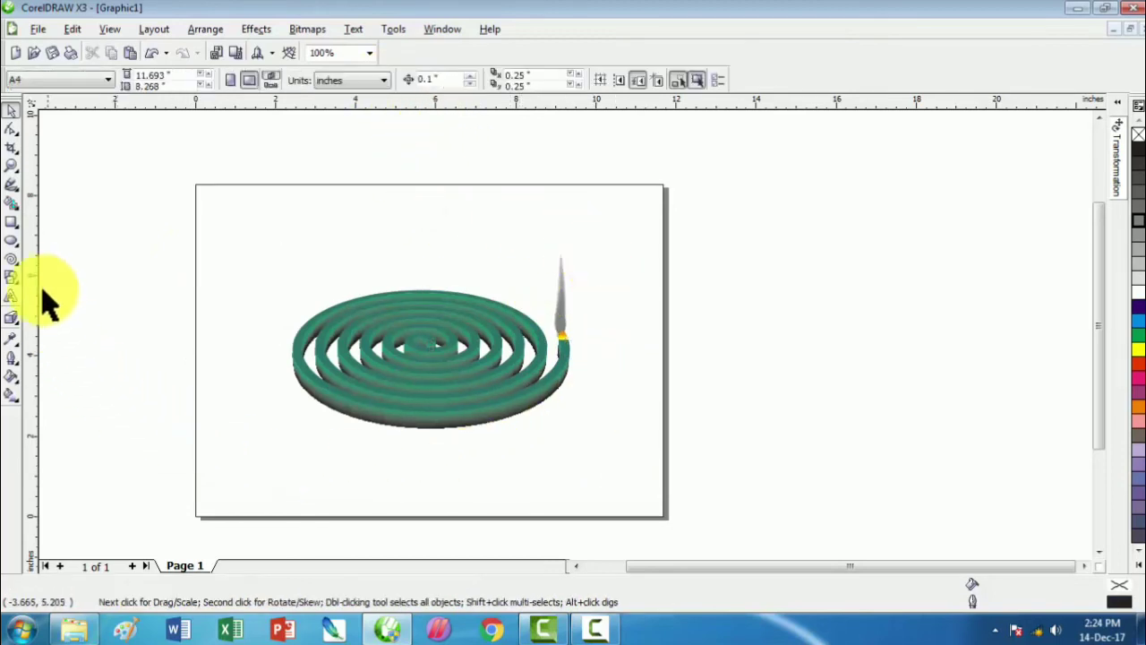
Add a page-sized background rectangle and apply a Radial fountain fill to it
double_click(12, 224)
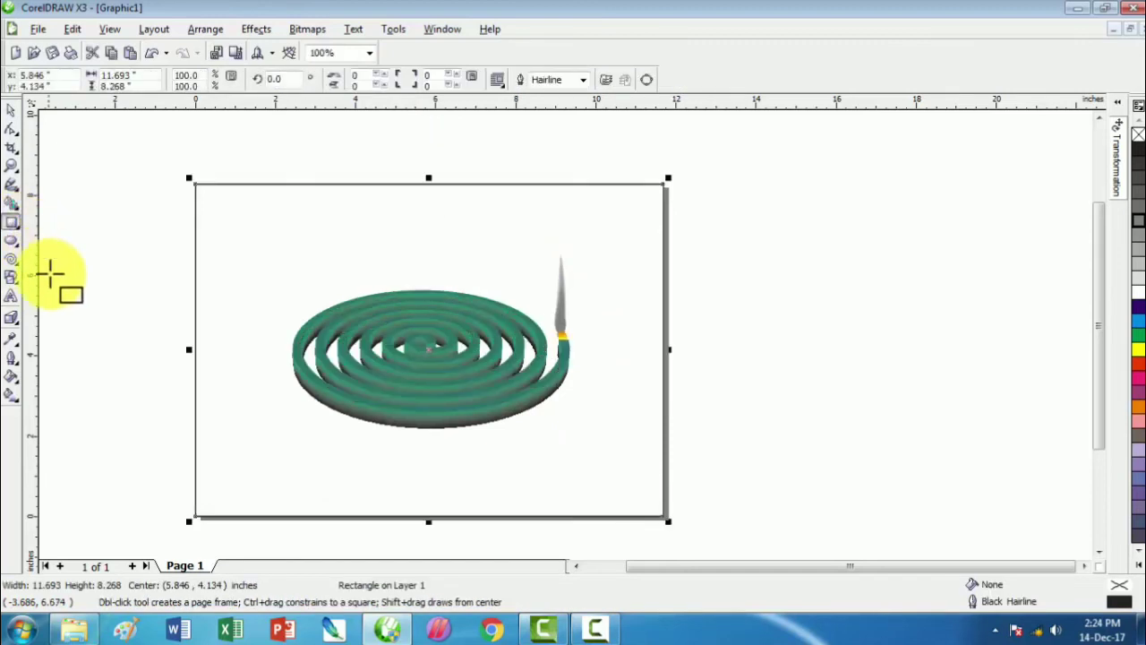
click(12, 394)
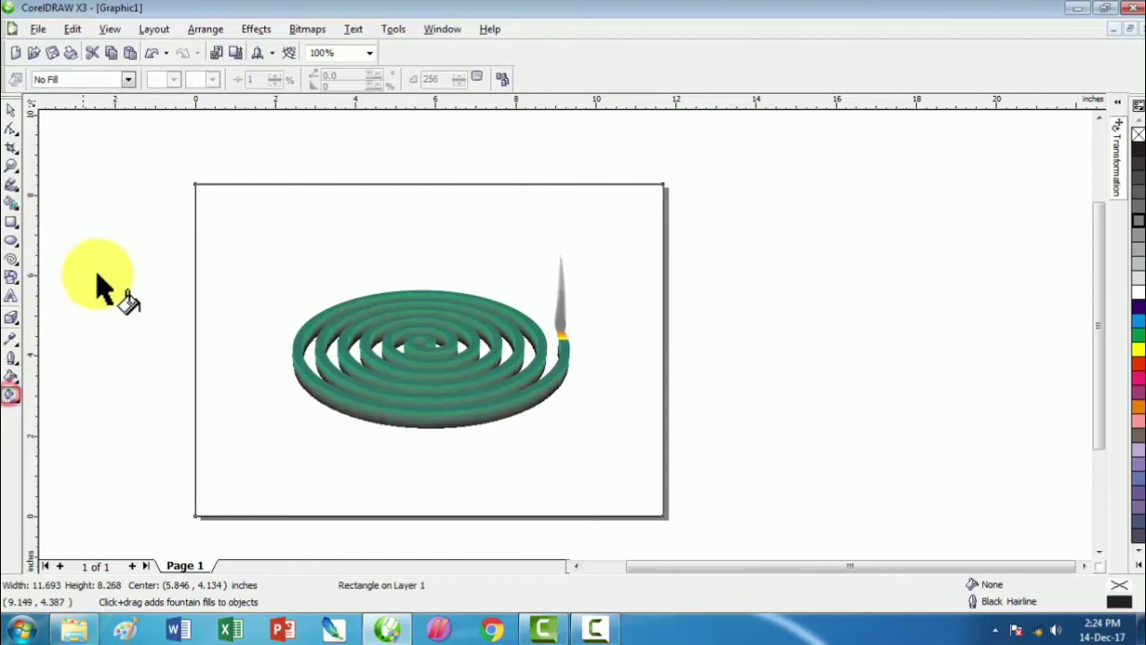
click(127, 80)
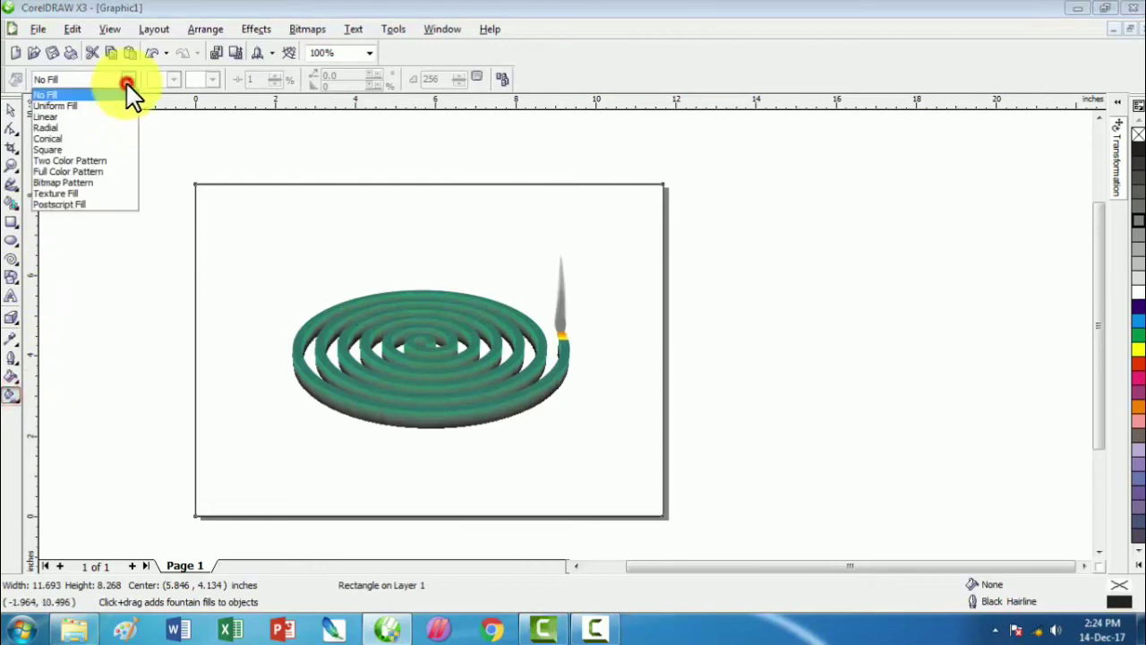
click(63, 127)
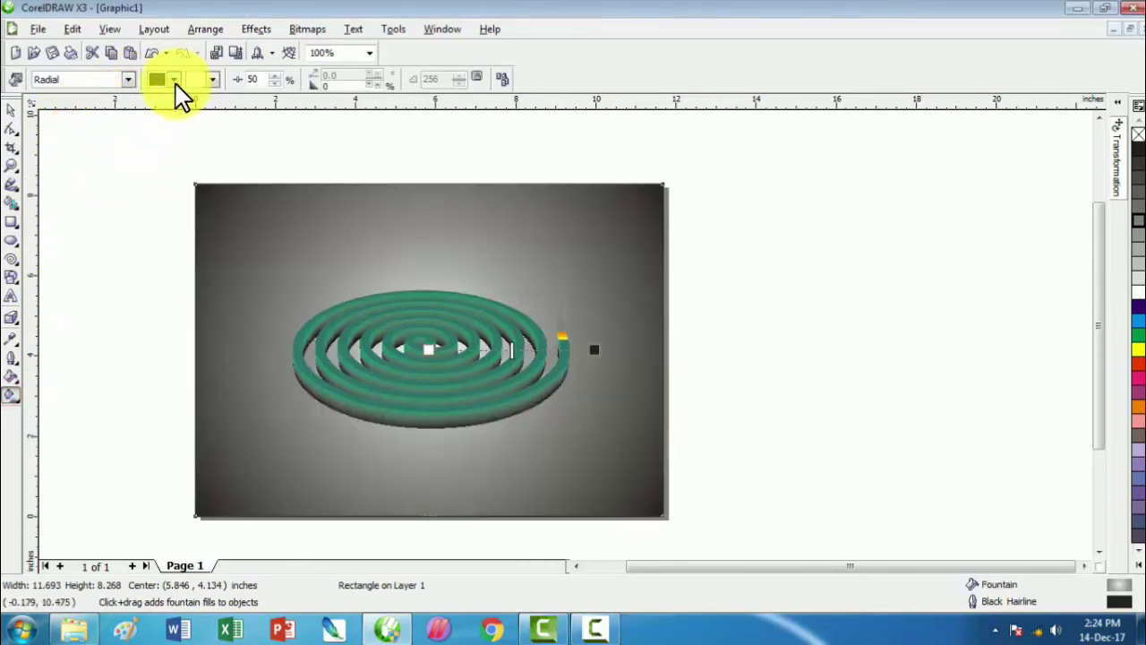
Set the outer color of the background rectangle's radial fill to blue
click(174, 79)
click(180, 122)
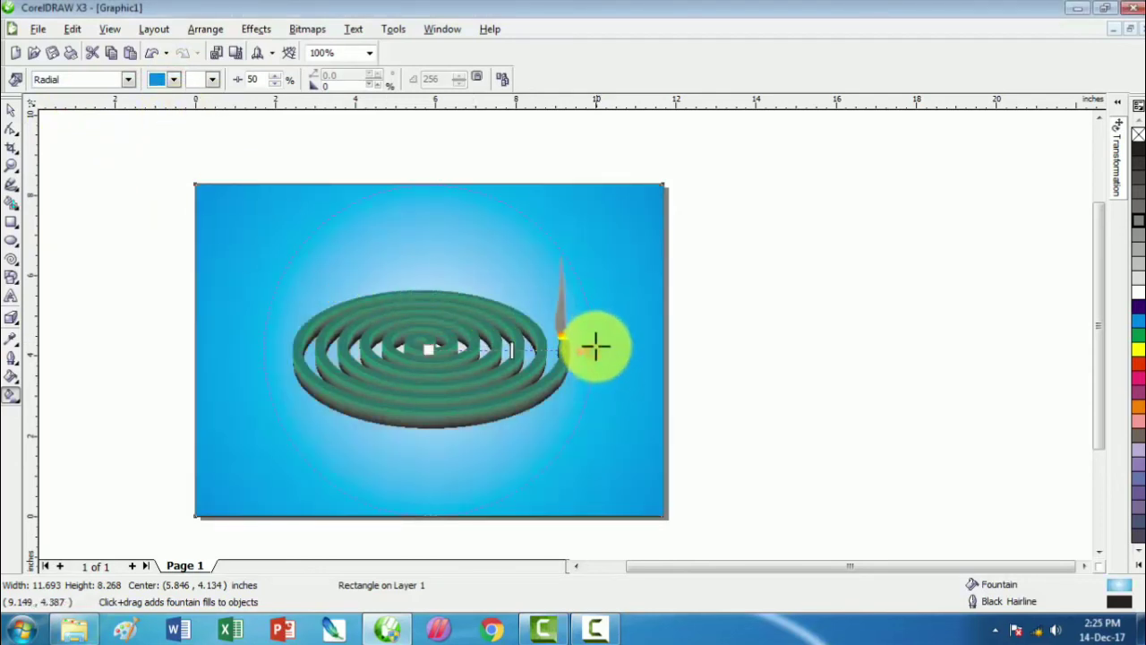
click(11, 109)
Add the artistic text "Mosquito Coil" on the background above the coil
click(11, 296)
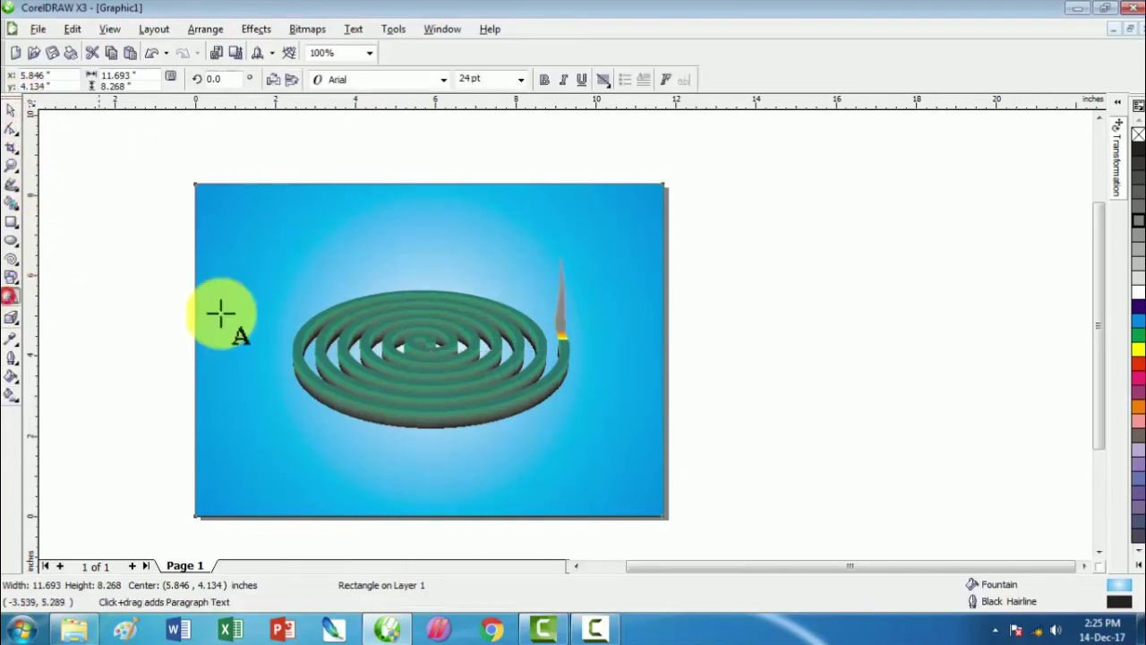
click(359, 224)
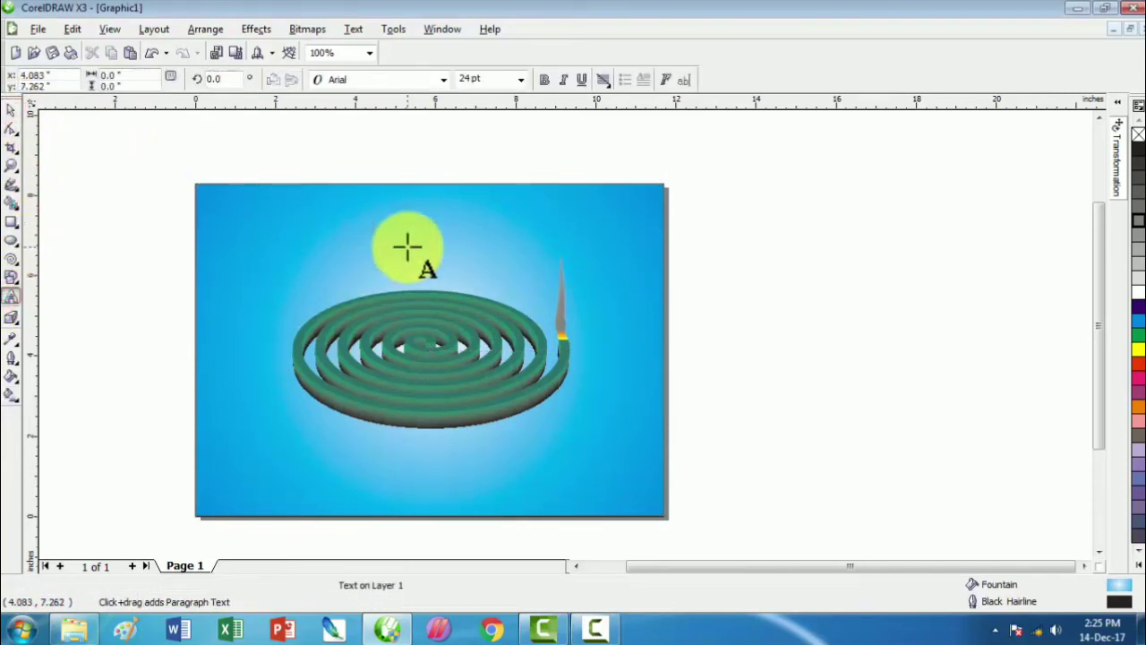
text(Mosquito Coil)
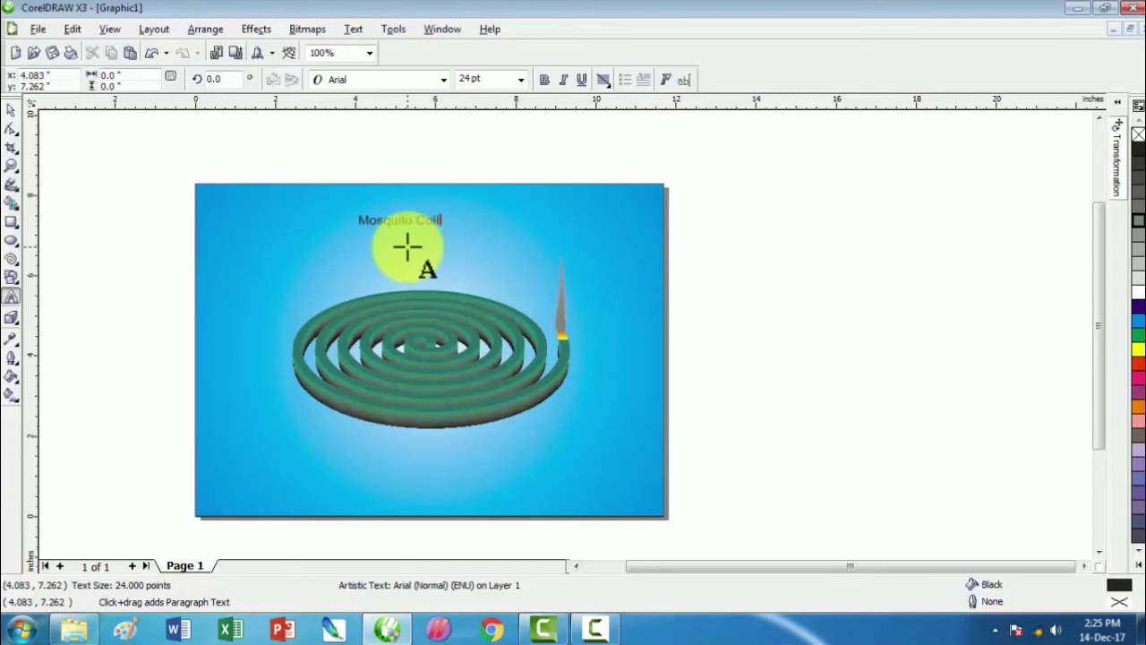
Format the whole "Mosquito Coil" title as bold, 48 pt and white, and deselect it
key(ctrl+a)
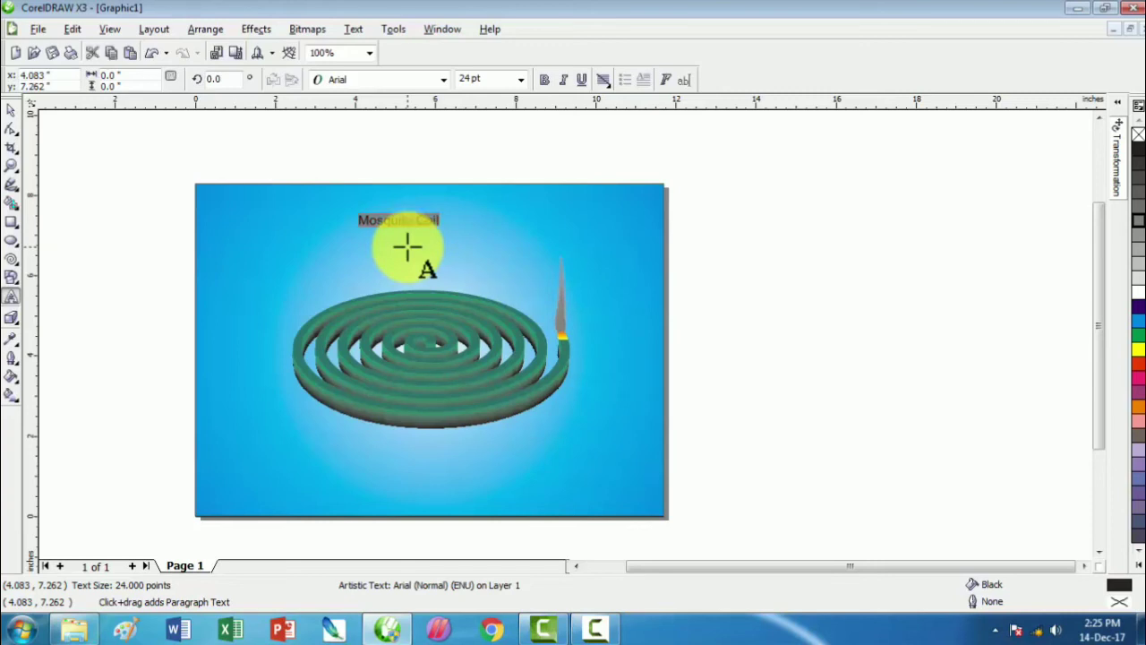
click(543, 80)
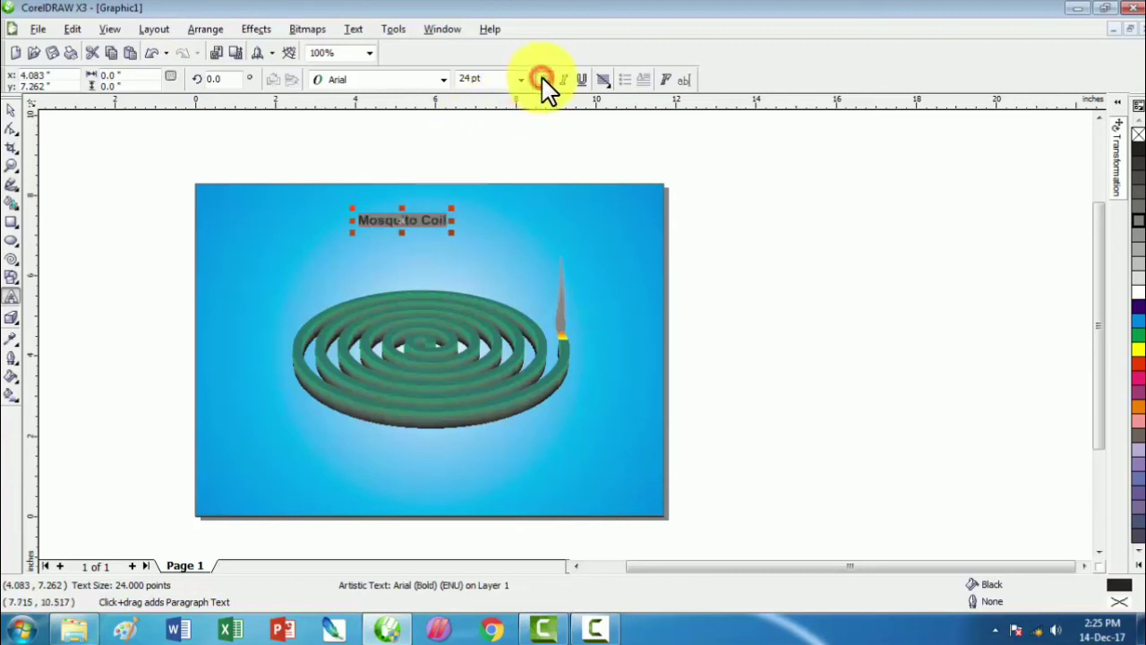
click(523, 80)
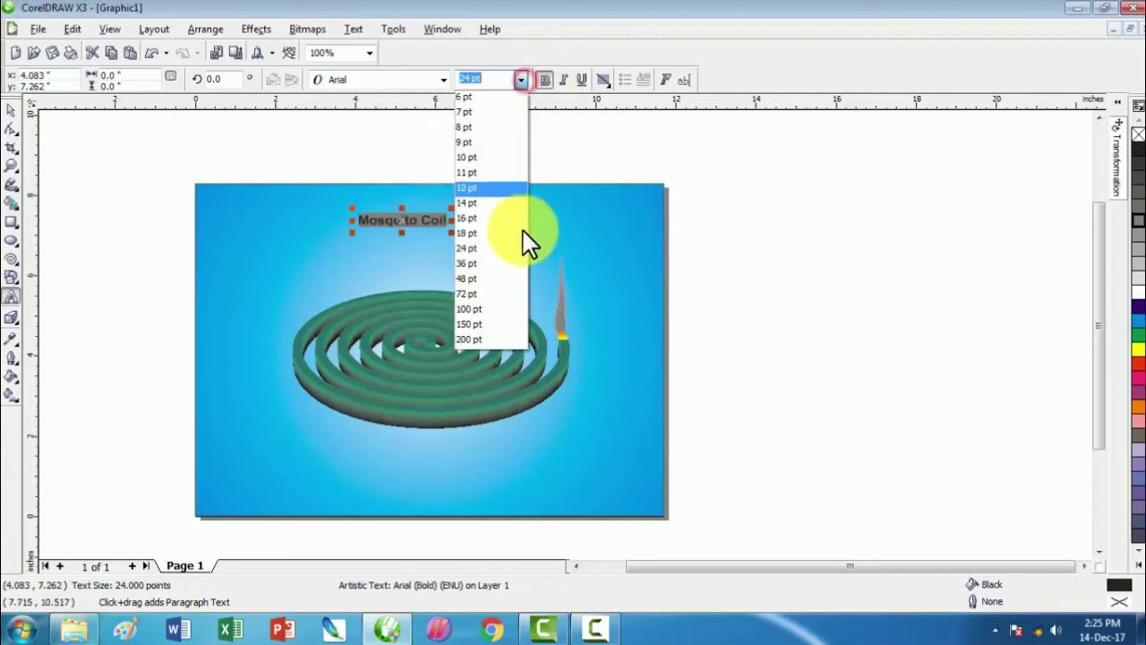
click(499, 285)
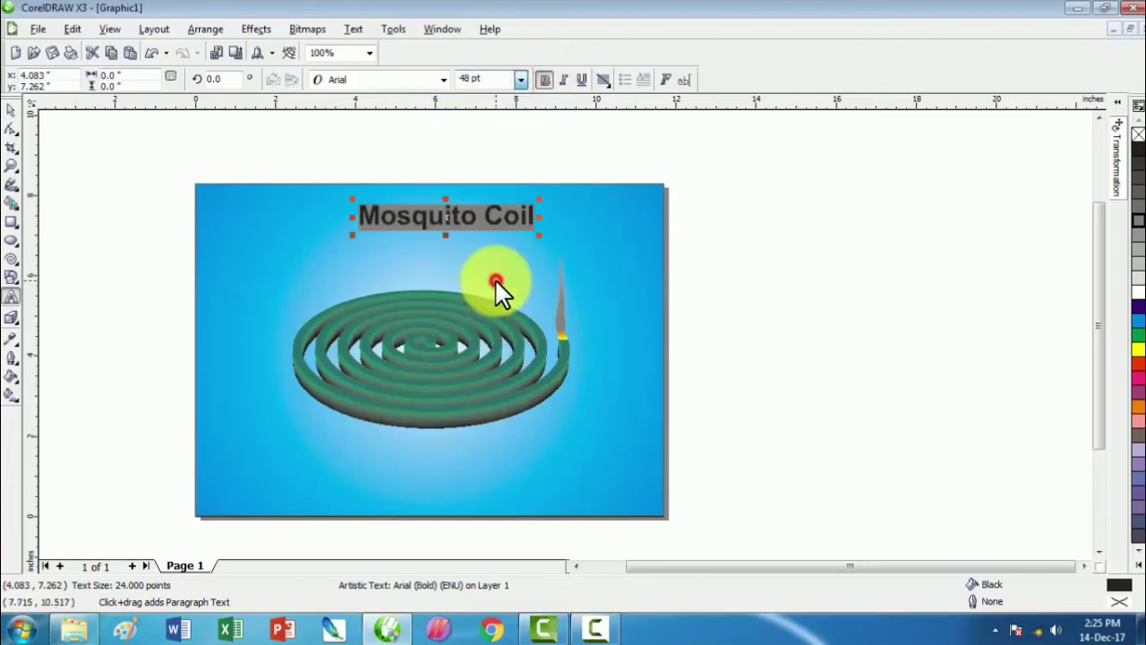
click(1138, 292)
click(11, 109)
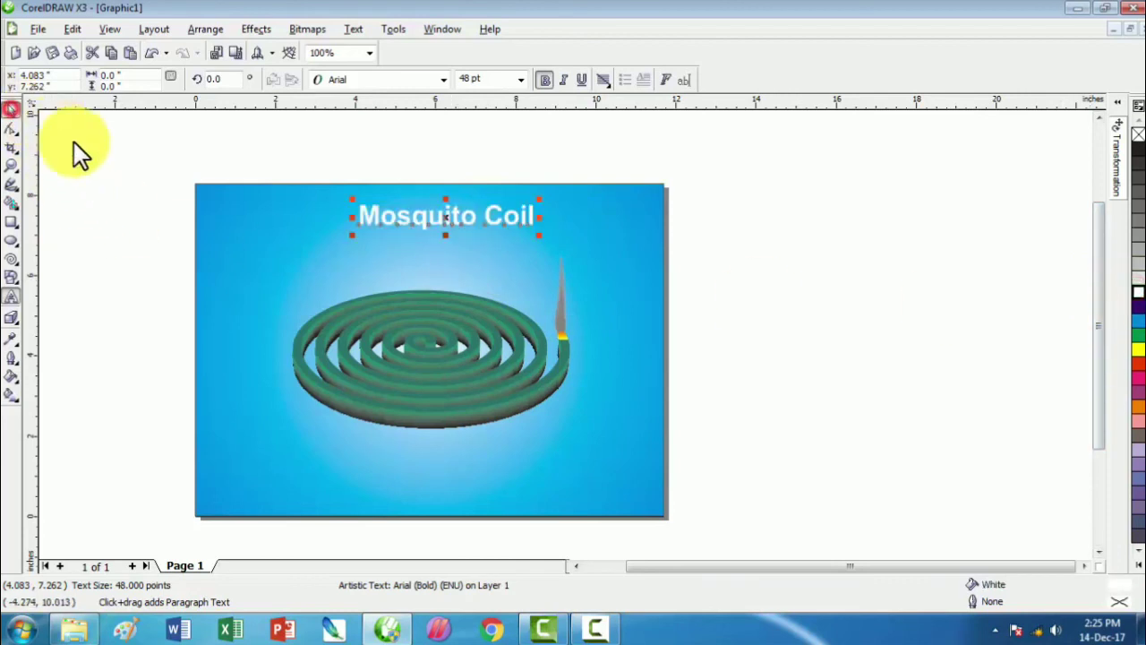
click(81, 154)
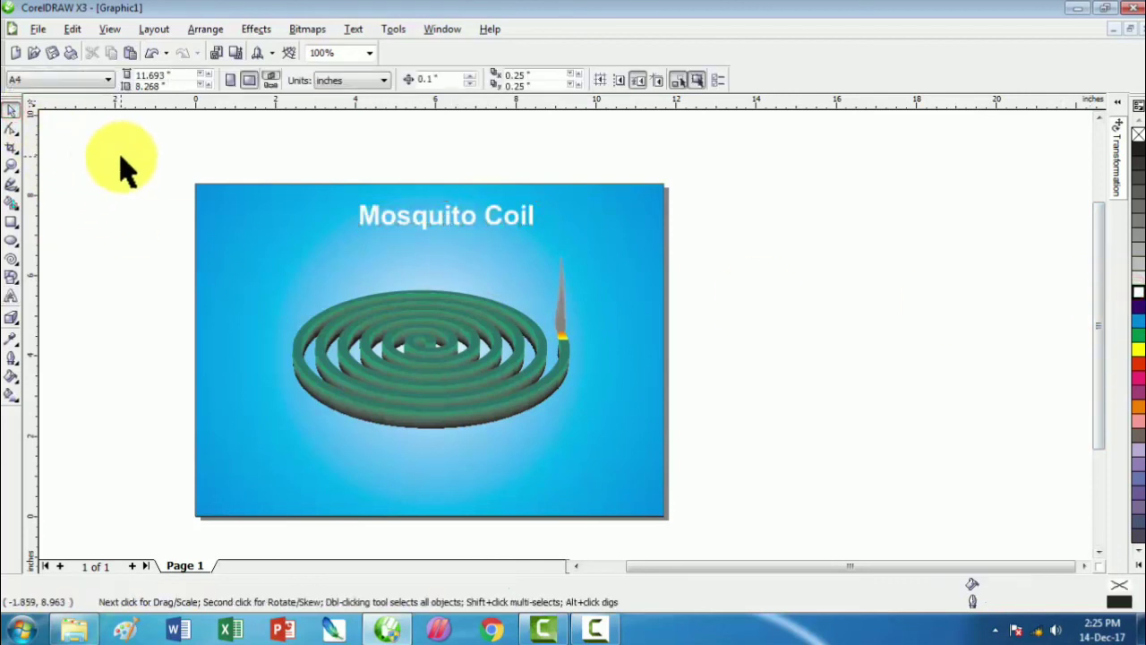
Fit the page in view, center all objects on the page and deselect them
key(shift+F4)
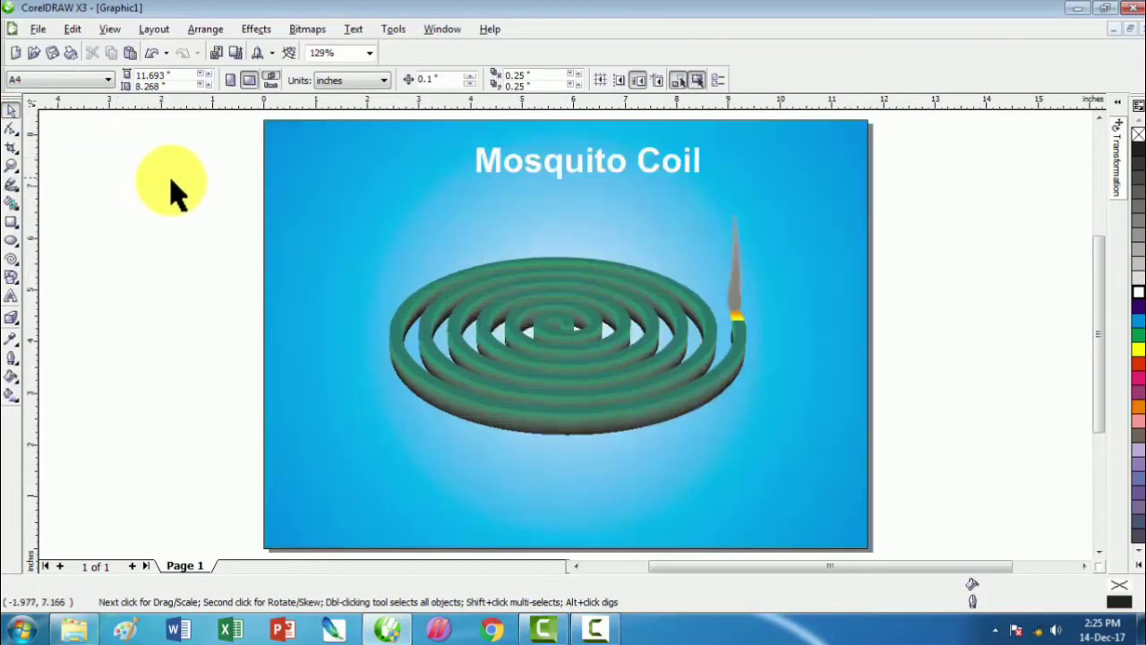
key(ctrl+a)
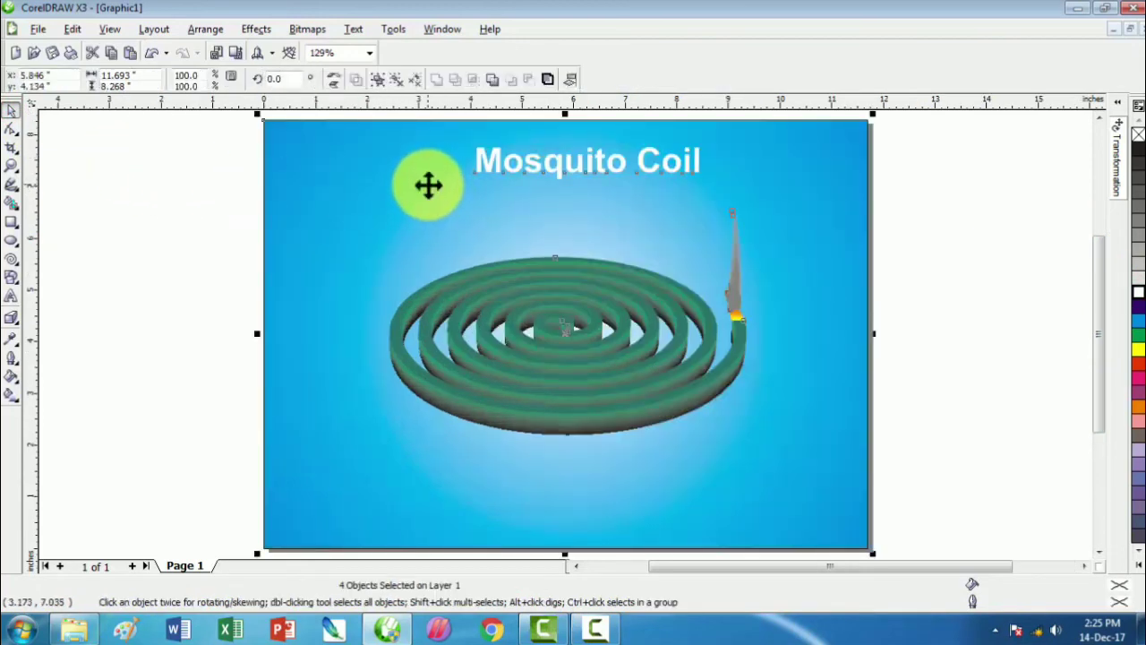
key(p)
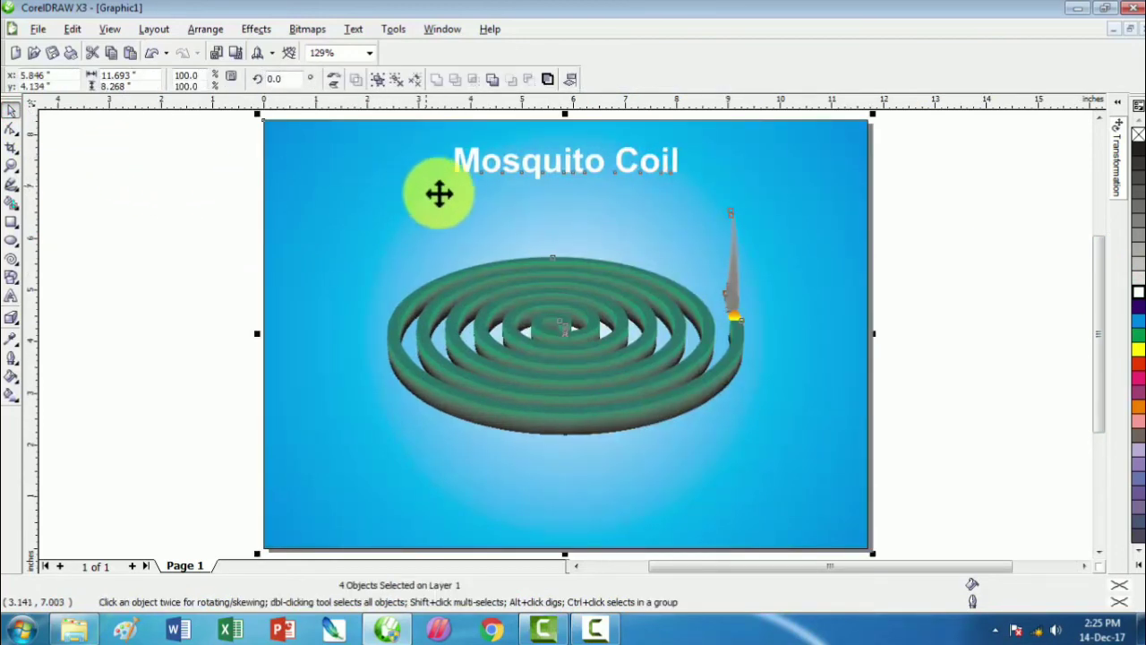
click(973, 236)
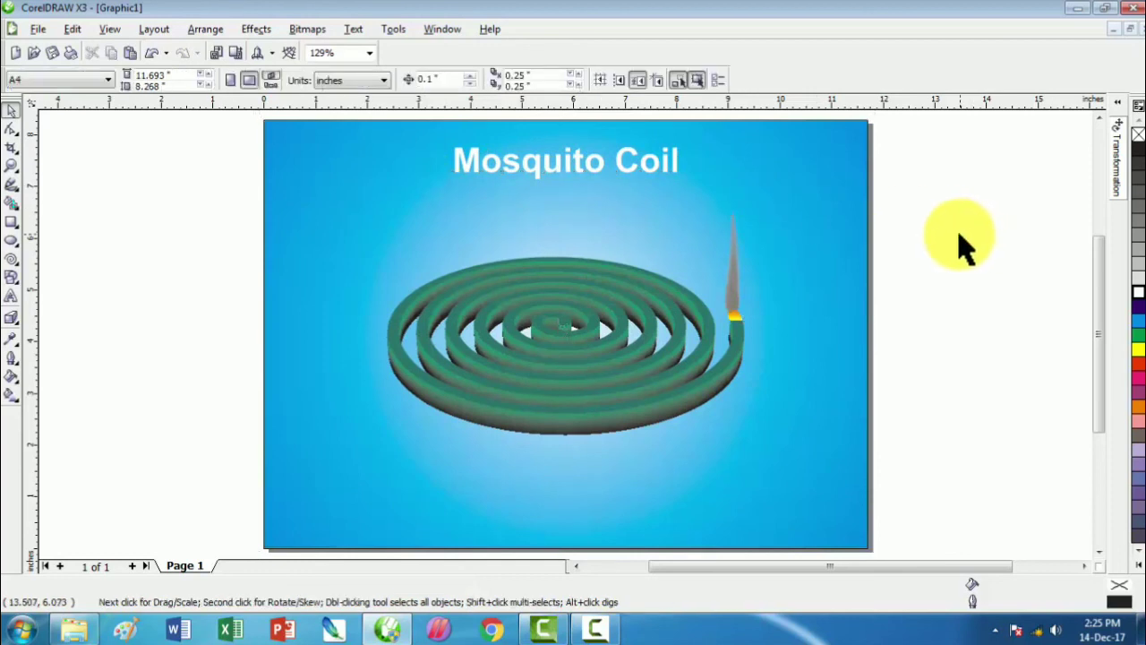
Show the finished mosquito coil artwork in full-screen preview
click(110, 30)
click(144, 147)
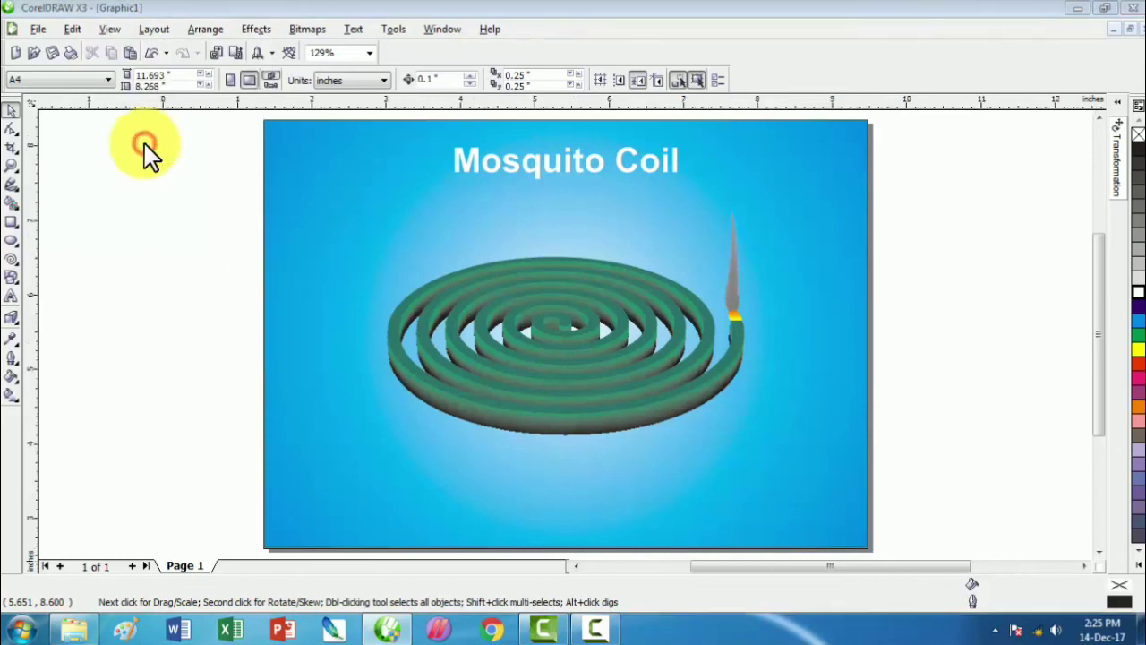